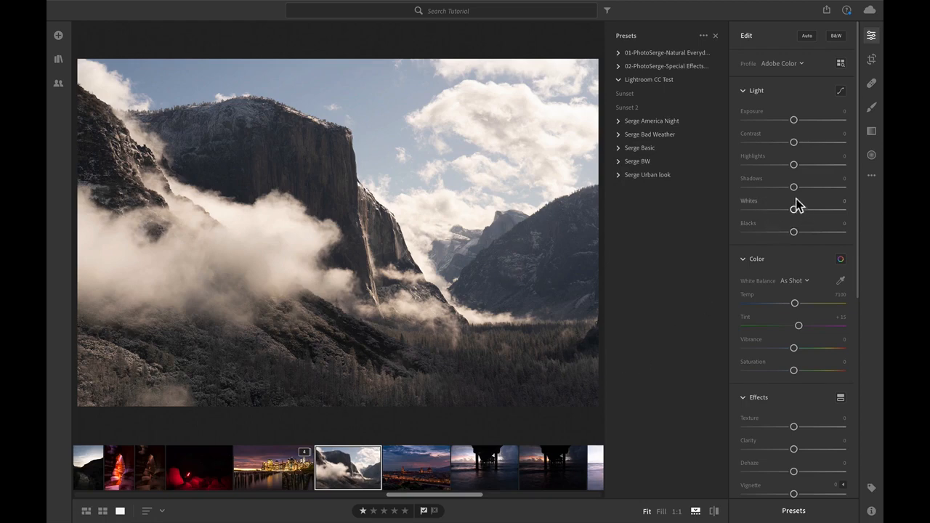
Step: Set the photo's Shadows to +100, Highlights to −100, Blacks to −74, Whites to +20 and Contrast to +28
drag(795, 188, 857, 191)
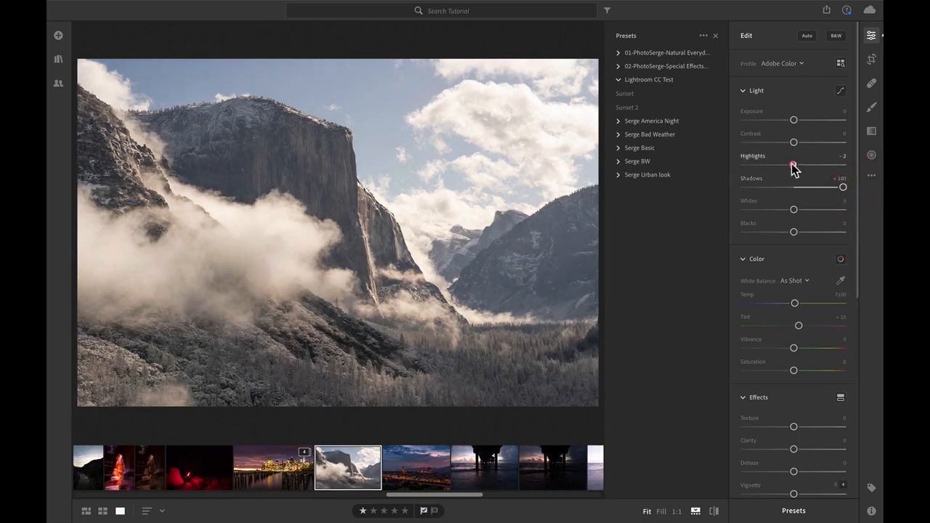
drag(791, 166, 736, 167)
drag(786, 231, 805, 210)
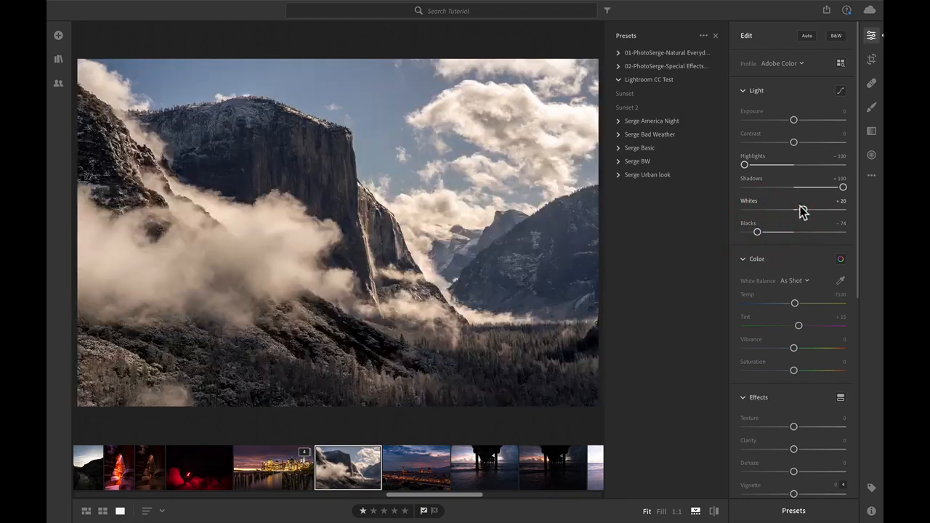
drag(794, 143, 807, 142)
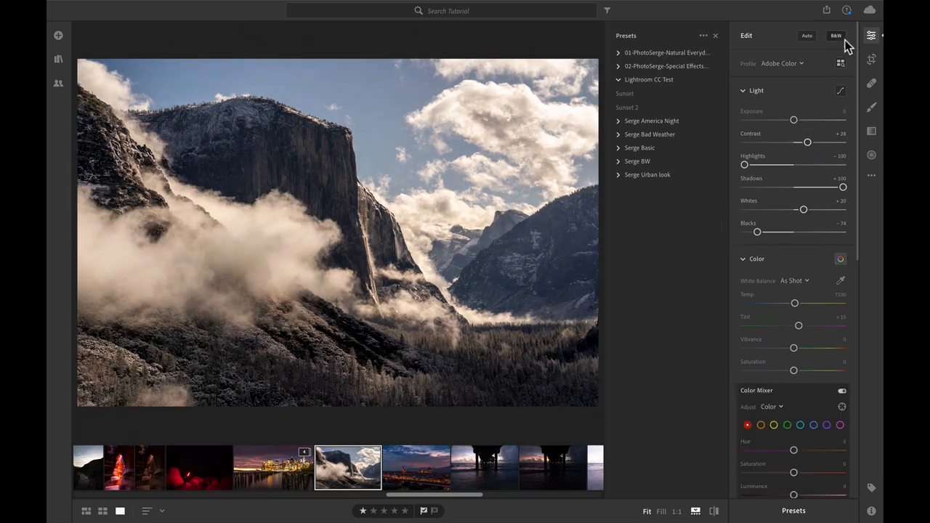
Step: Convert the photo to black and white and set the mixer's Orange to −1, Blue to −24 and Aqua to −11
click(836, 37)
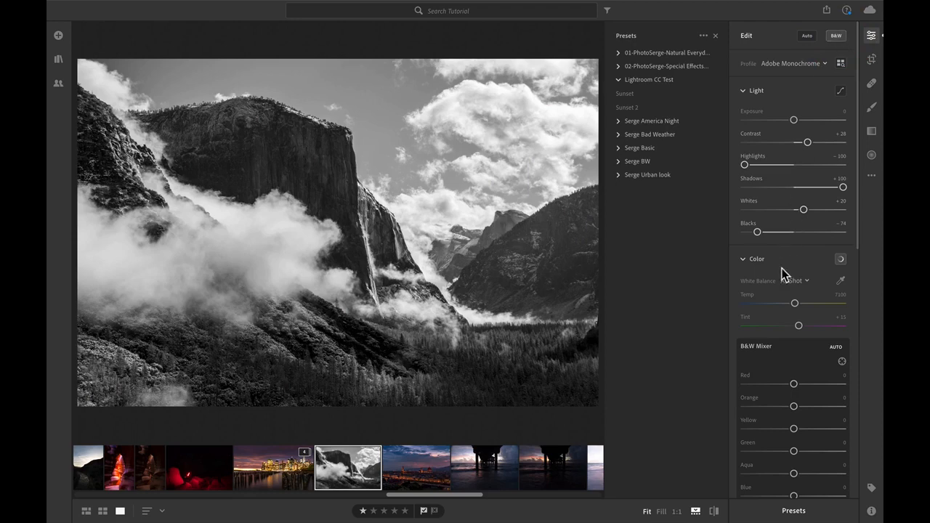
scroll(790, 356, down, 3)
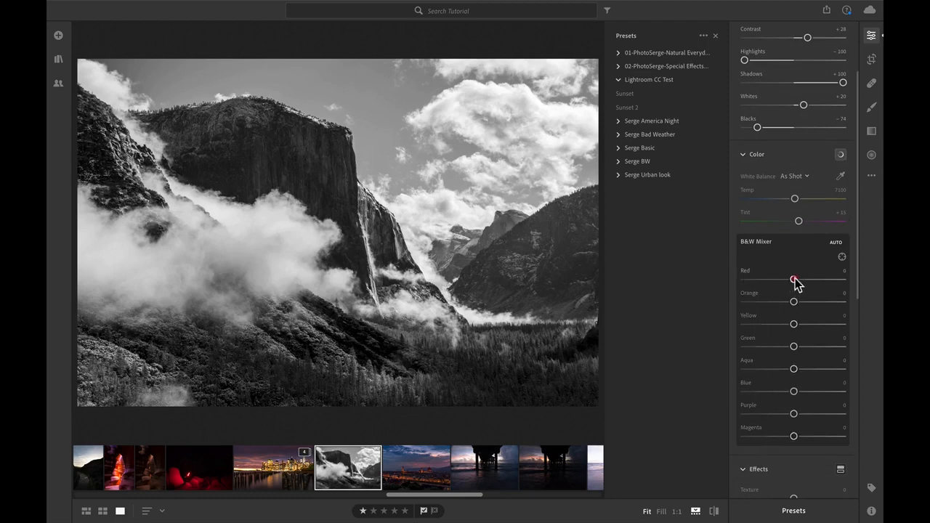
drag(794, 279, 793, 306)
drag(794, 391, 783, 391)
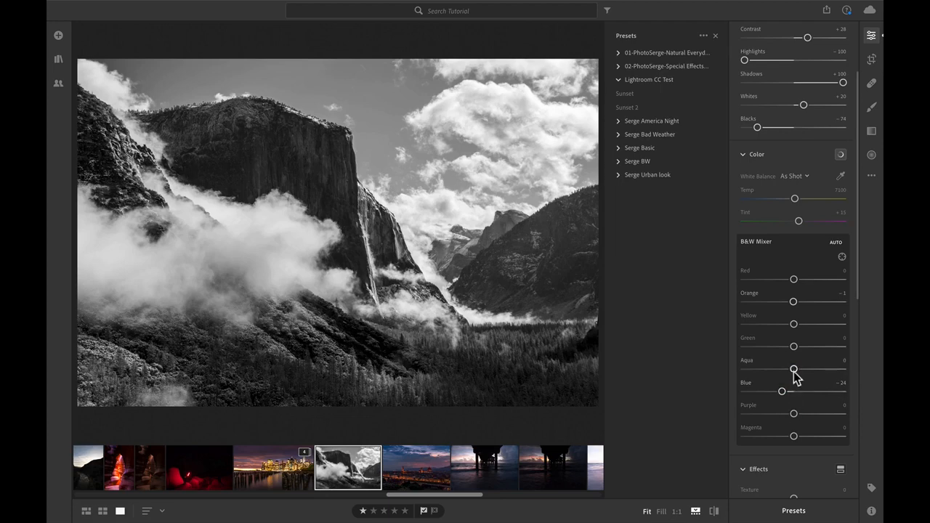
drag(793, 369, 788, 369)
Step: Darken the sky with the B&W targeted adjustment tool, then ease the mixer's Blue back to about −44
click(841, 257)
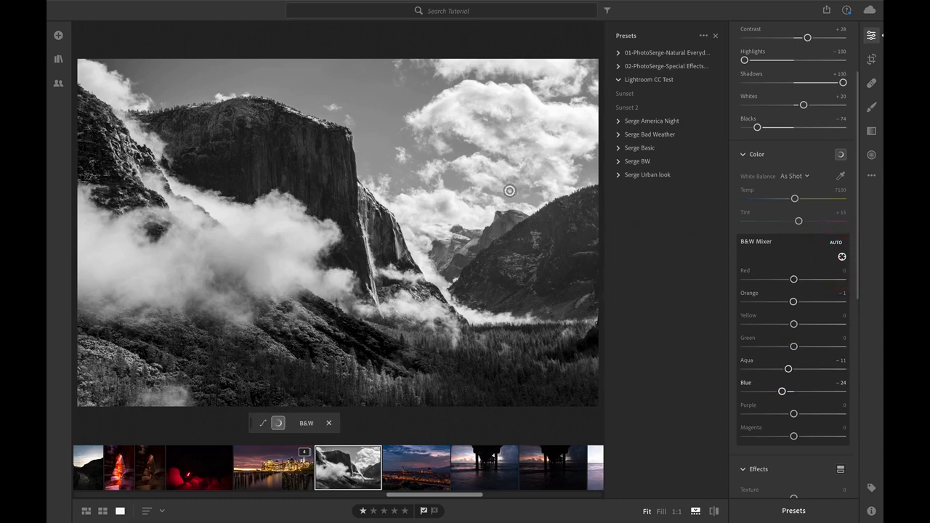
drag(364, 94, 336, 92)
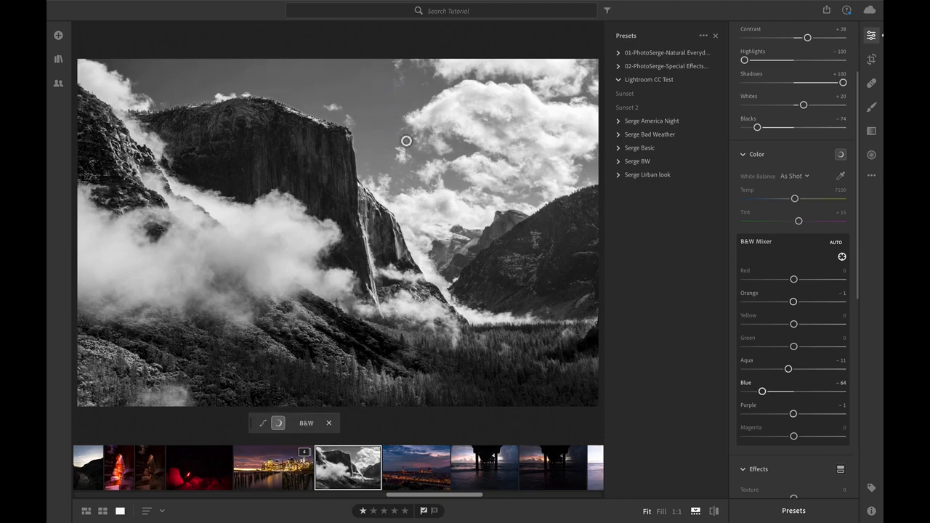
drag(764, 392, 769, 393)
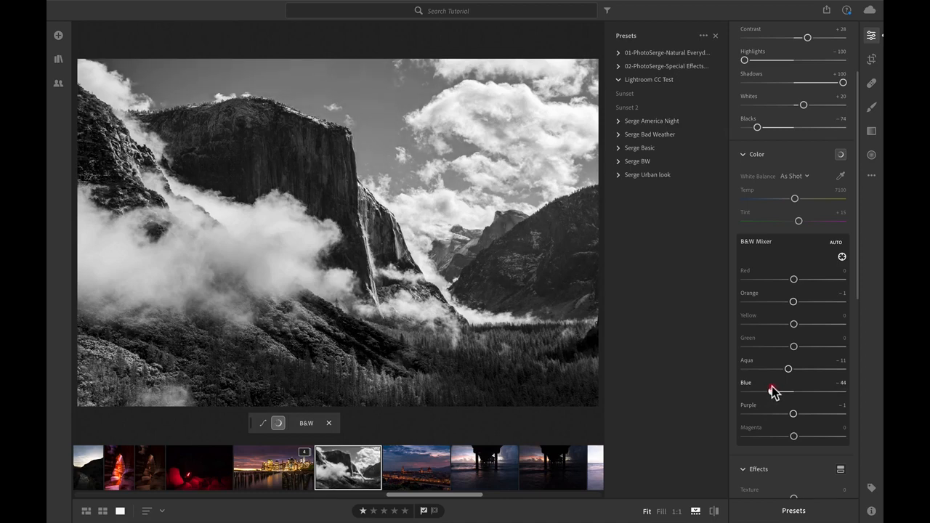
drag(771, 392, 769, 389)
Step: Add a linear gradient darkening the sky down toward the mountains, with Exposure −0.92 and Shadows +41
click(872, 132)
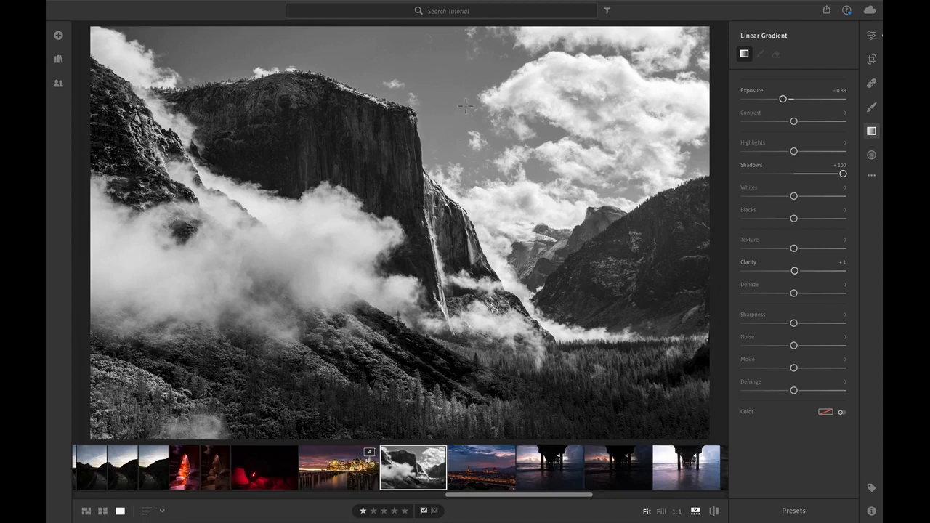
drag(456, 86, 451, 282)
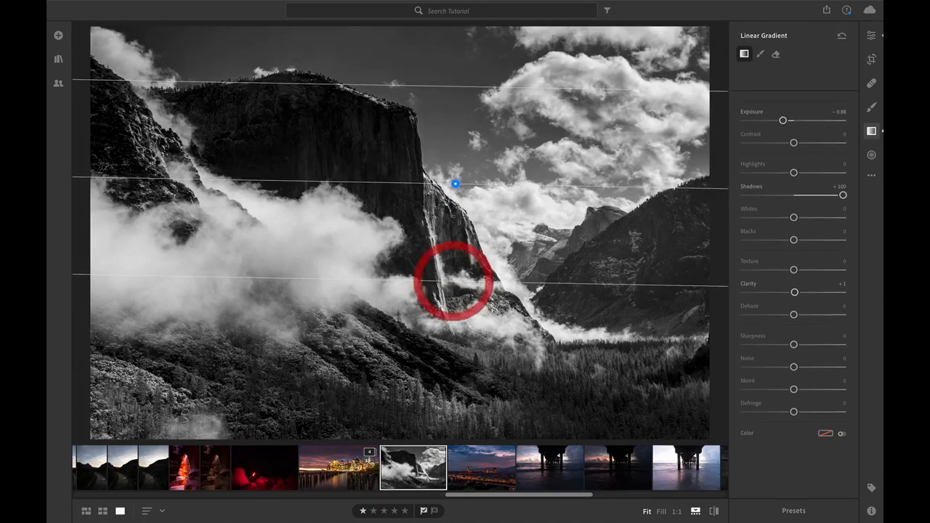
drag(455, 185, 457, 162)
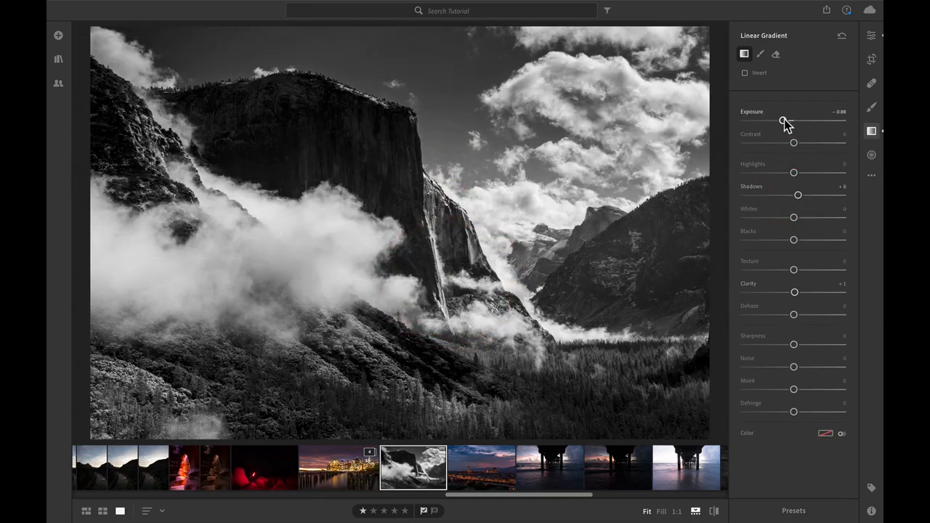
drag(783, 119, 782, 124)
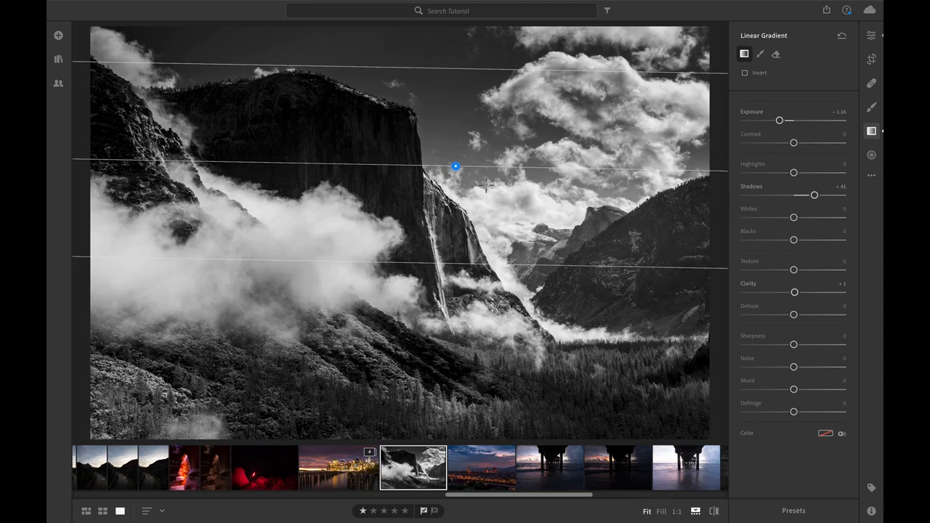
drag(464, 169, 464, 152)
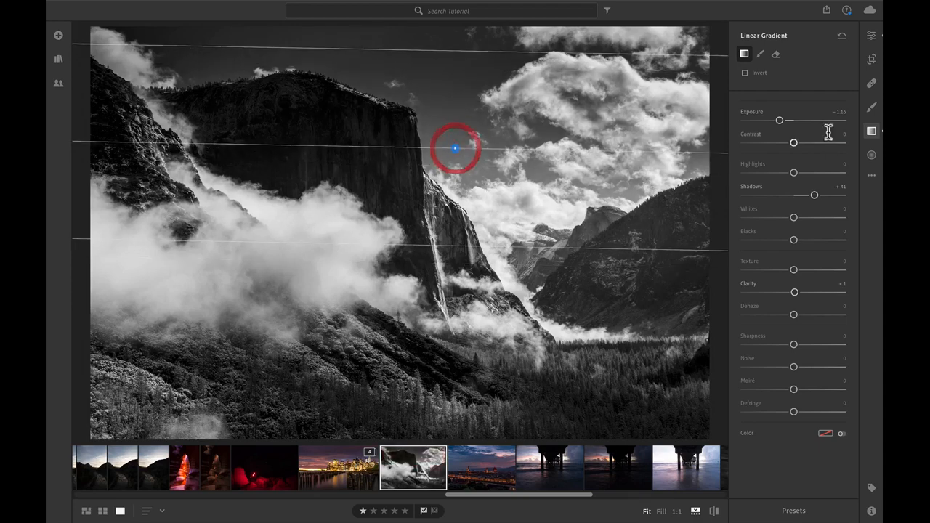
drag(783, 123, 784, 123)
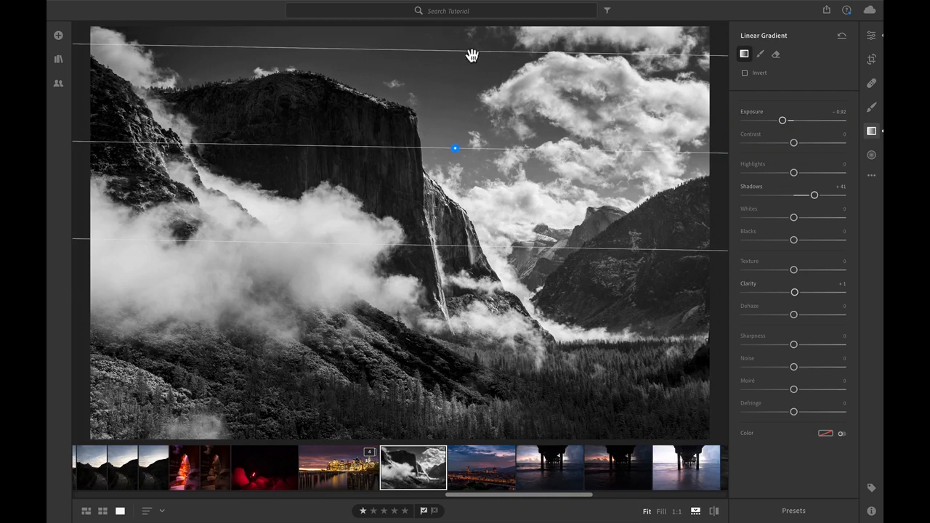
Step: Add a second linear gradient across the upper sky and a third rising from the photo's bottom edge
mouse_move(471, 52)
mouse_down()
mouse_move(454, 119)
mouse_move(468, 178)
mouse_move(464, 213)
mouse_up()
mouse_move(468, 134)
mouse_down()
mouse_move(470, 75)
mouse_move(468, 88)
mouse_up()
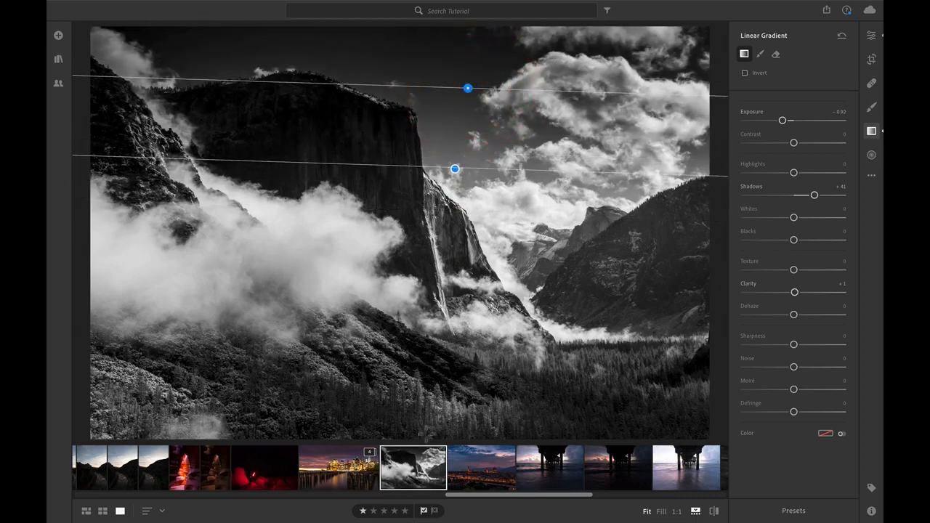
drag(428, 421, 425, 284)
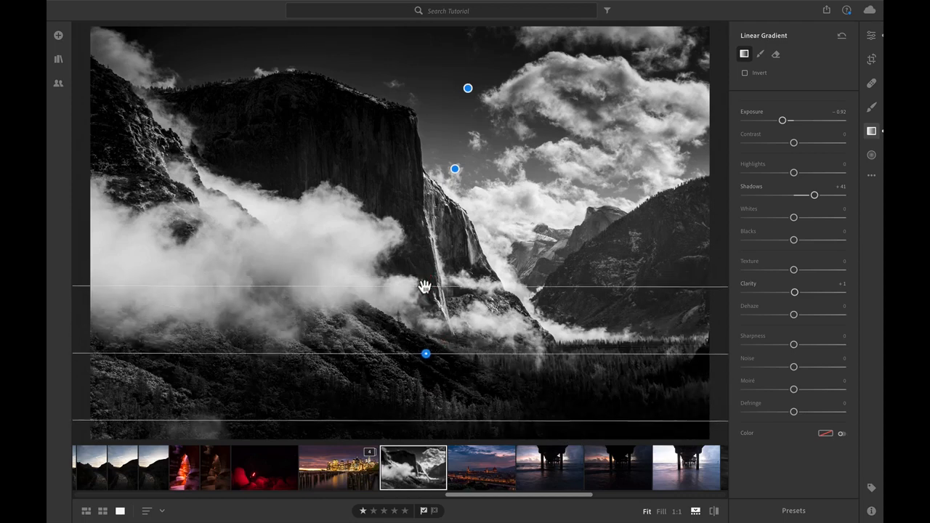
drag(426, 352, 426, 428)
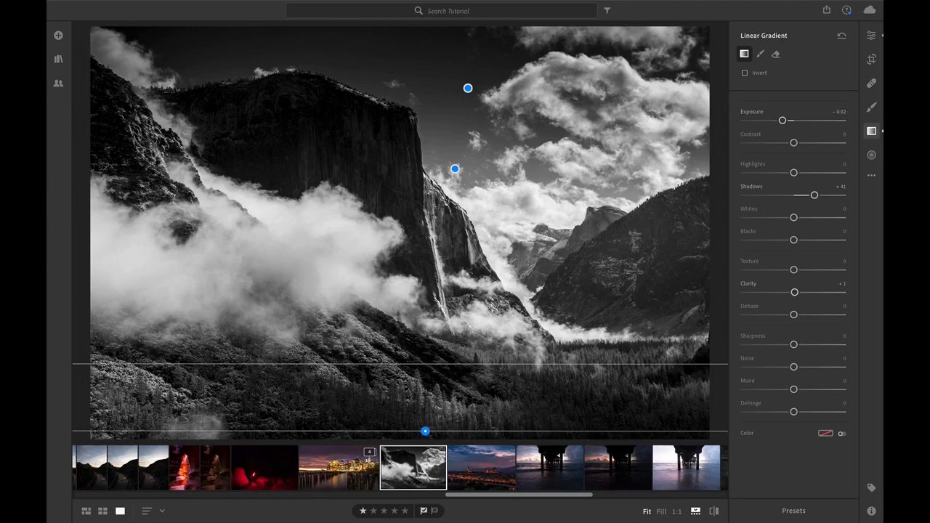
Step: Draw a radial gradient with an elliptical shape over the dark cliff face and centre it there
click(871, 155)
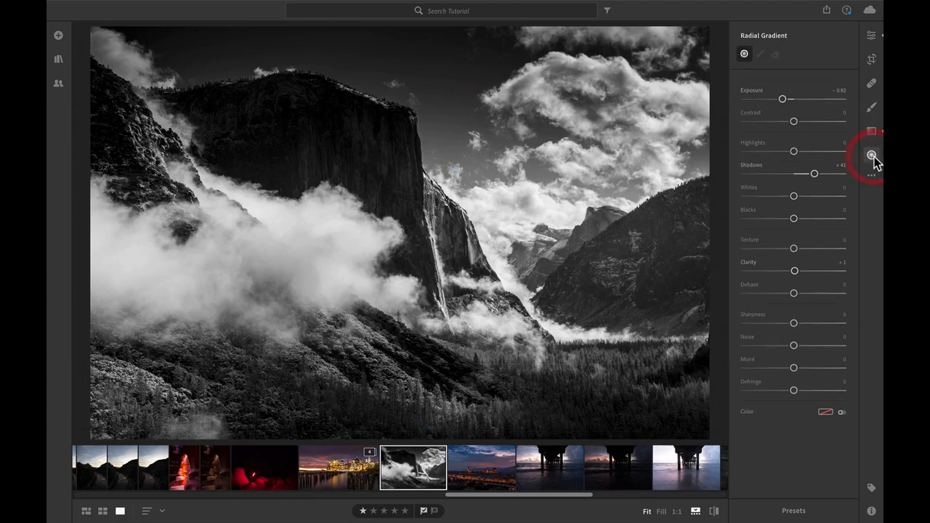
drag(324, 145, 407, 191)
drag(324, 147, 317, 146)
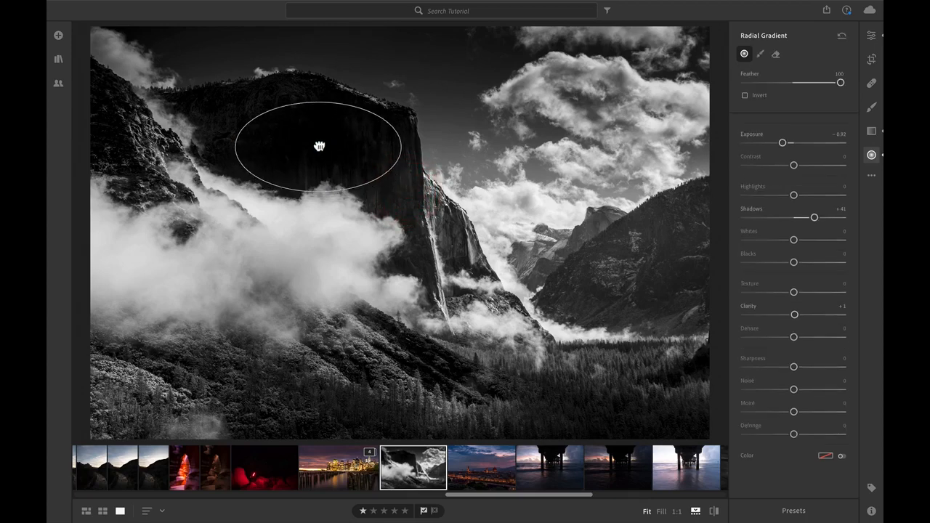
Step: Try inverting the cliff's radial gradient with Exposure raised to about +0.86, and turn the inversion back off
click(759, 95)
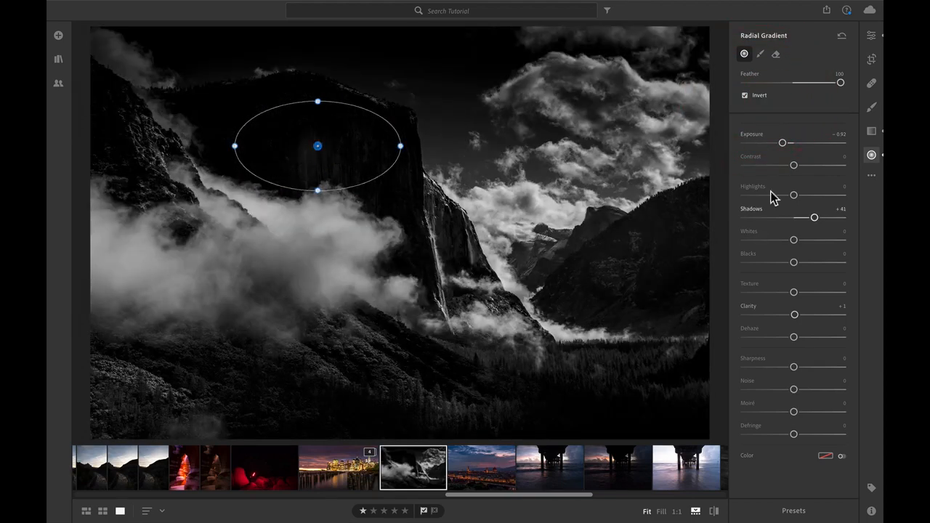
drag(782, 142, 804, 146)
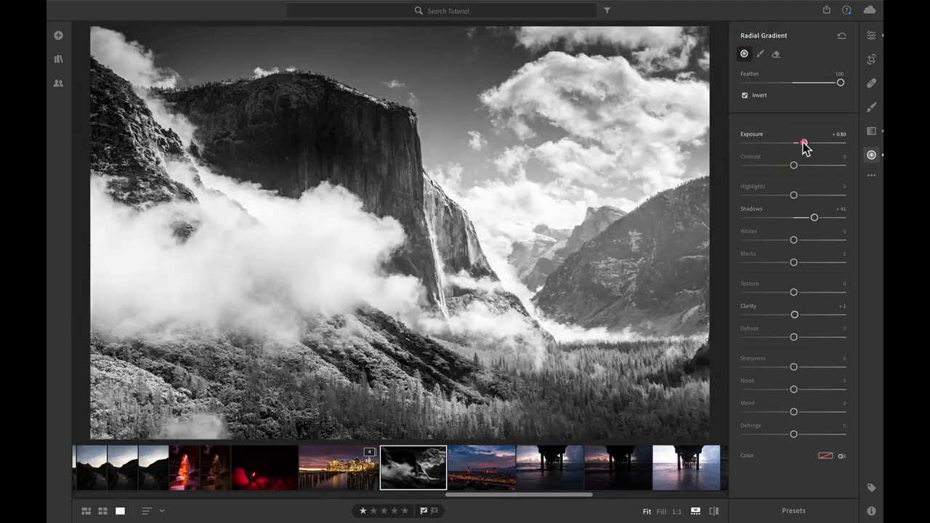
click(745, 95)
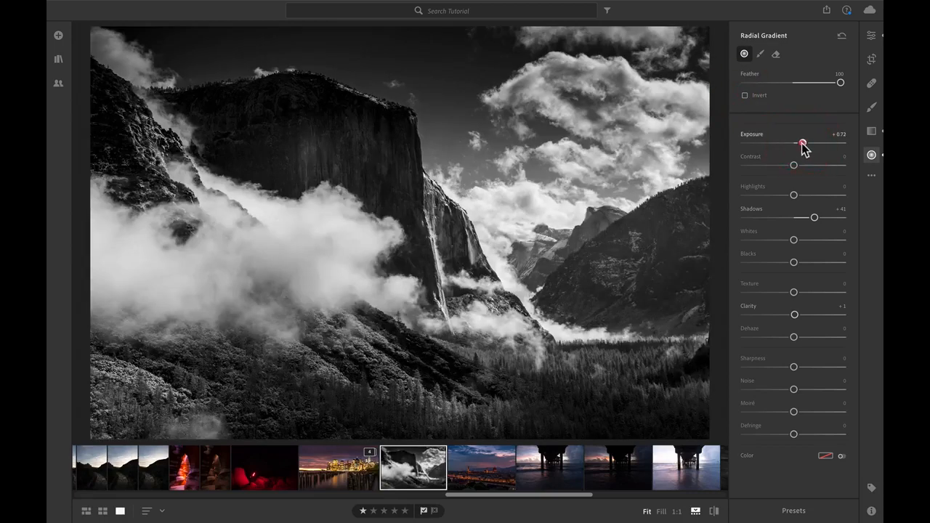
Step: Set the cliff's radial gradient to Exposure +0.56, Shadows +15, Texture +20 and Clarity +26
drag(802, 147, 800, 144)
click(802, 217)
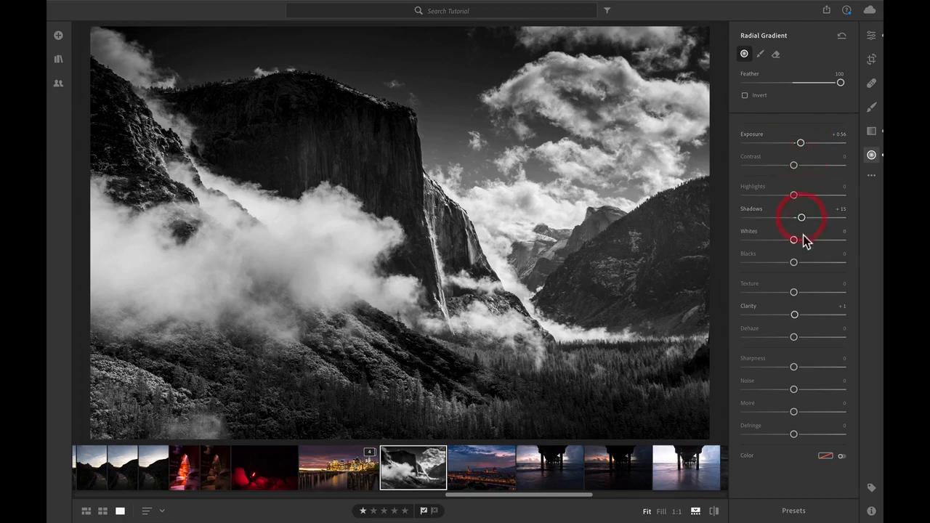
click(804, 292)
click(806, 314)
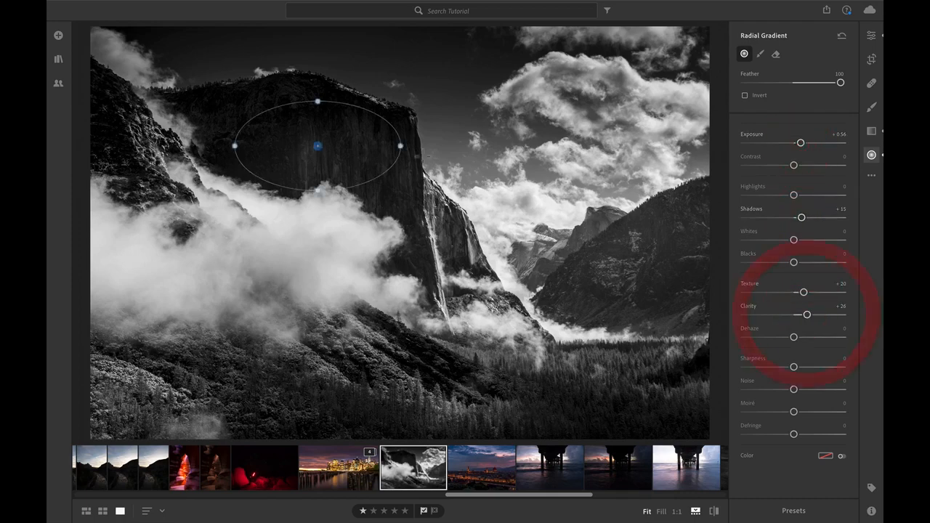
Step: Enlarge the radial gradient in width and height and reposition it over the upper cliff face
drag(322, 139, 318, 141)
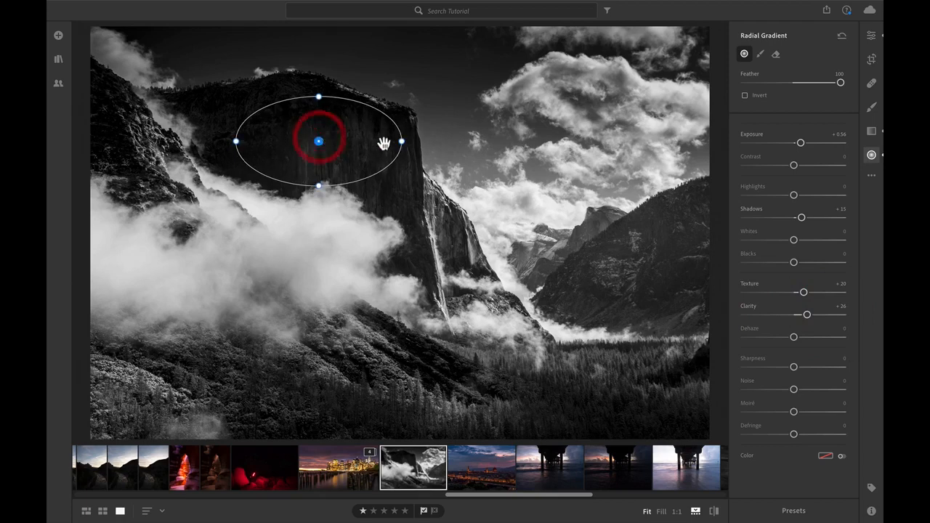
drag(402, 141, 410, 141)
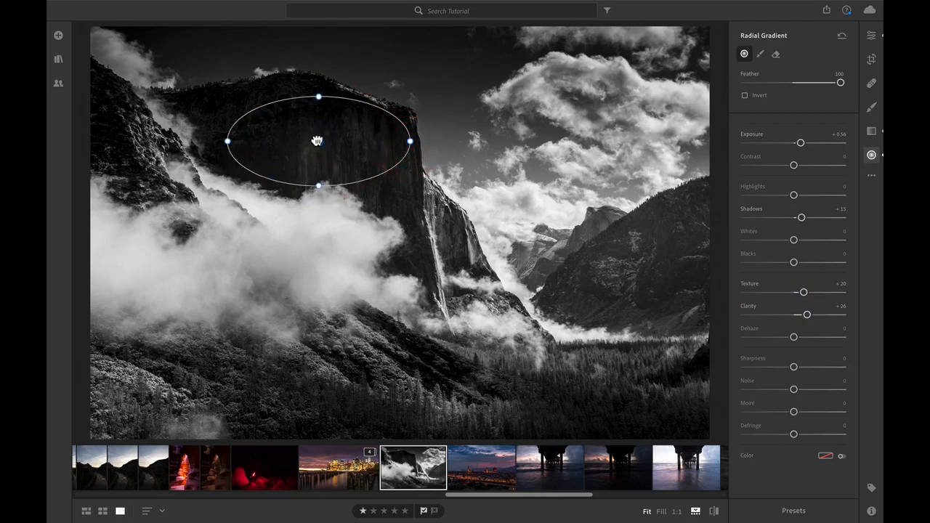
mouse_move(316, 141)
mouse_down()
mouse_move(353, 147)
mouse_move(276, 143)
mouse_move(440, 297)
mouse_move(576, 334)
mouse_move(656, 242)
mouse_move(615, 358)
mouse_move(425, 371)
mouse_move(388, 357)
mouse_move(305, 353)
mouse_move(346, 203)
mouse_move(297, 150)
mouse_move(295, 131)
mouse_move(300, 136)
mouse_up()
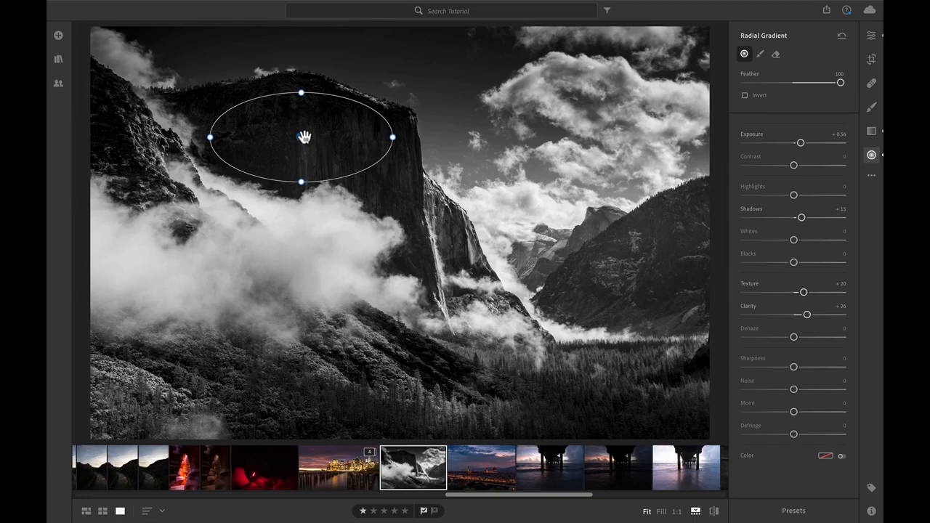
drag(305, 137, 513, 402)
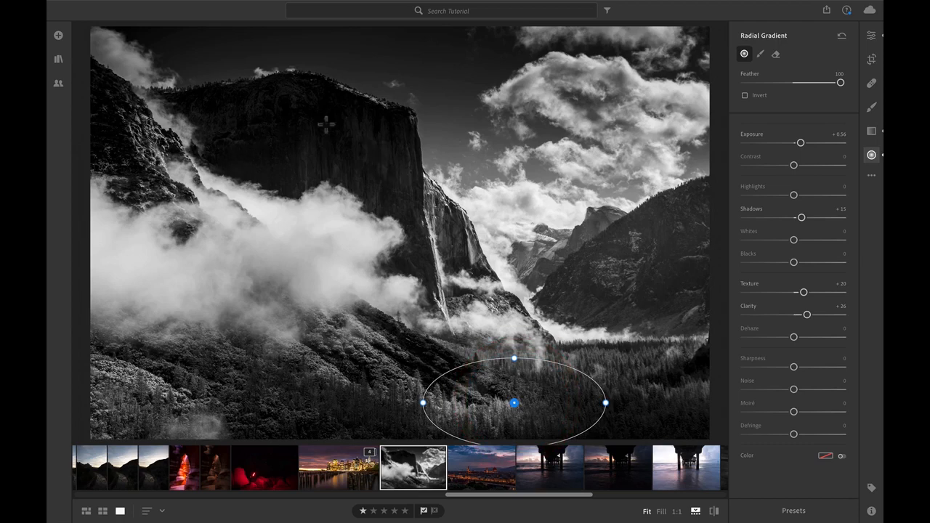
drag(512, 401, 304, 133)
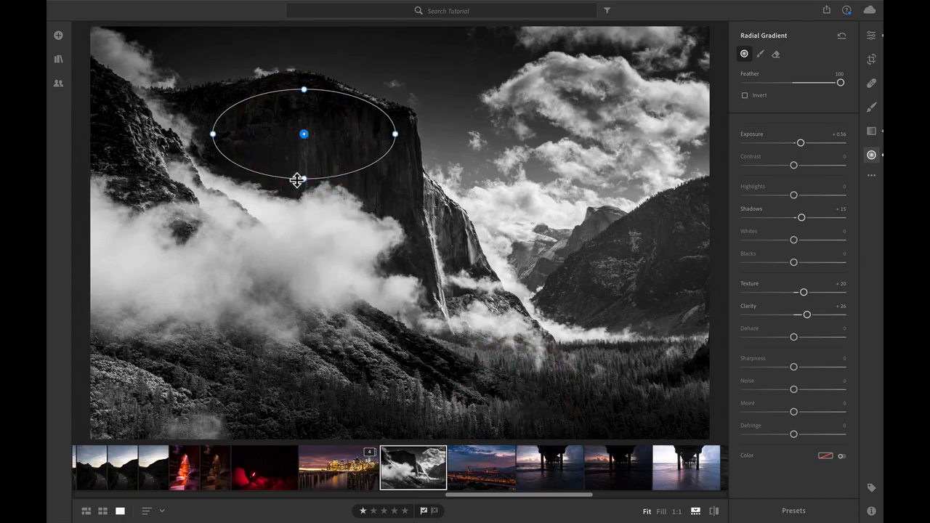
mouse_move(305, 182)
mouse_down()
mouse_move(305, 196)
mouse_move(305, 186)
mouse_up()
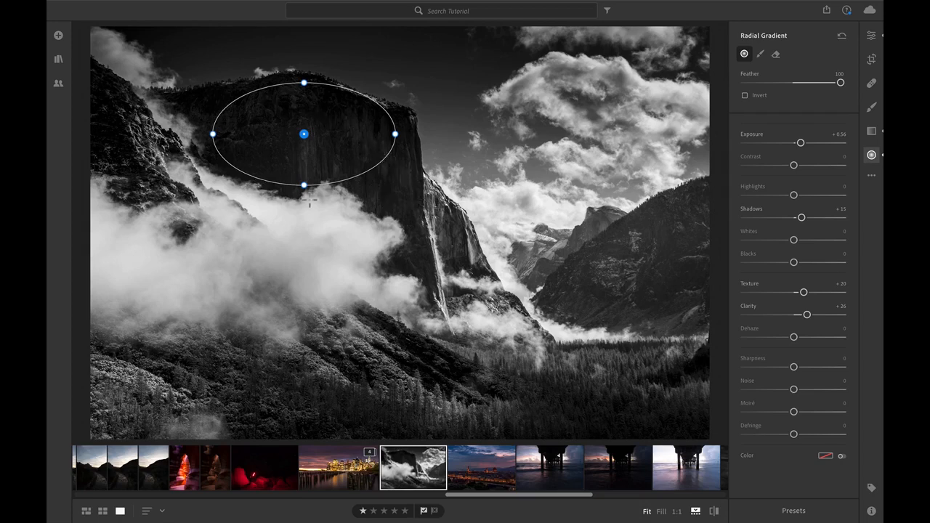
mouse_move(305, 135)
mouse_down()
mouse_move(332, 141)
mouse_move(303, 138)
mouse_up()
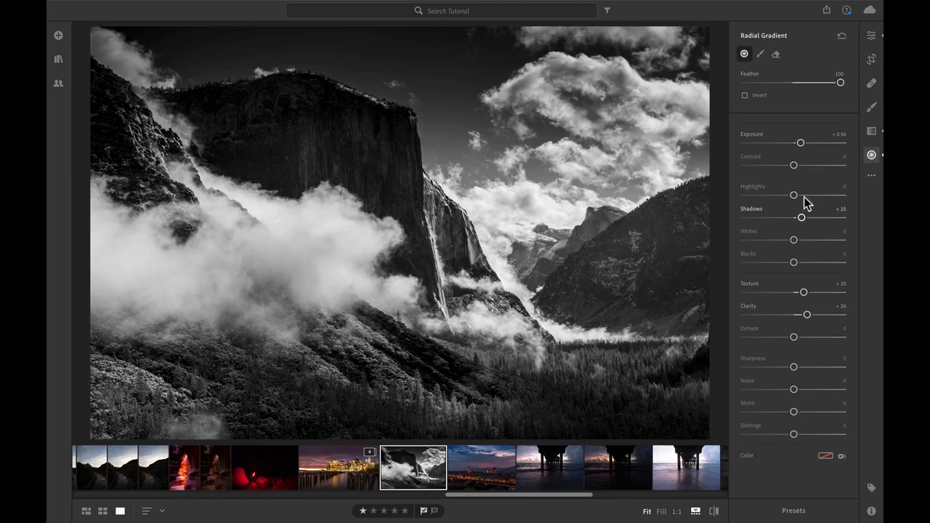
click(838, 133)
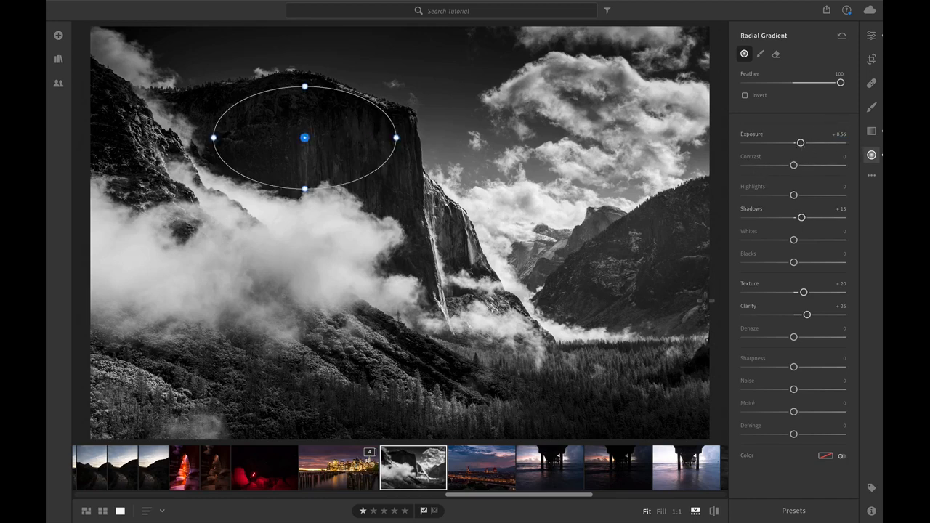
Step: Duplicate the cliff's radial gradient and place the copy over the dark mountain slope on the photo's right side
right_click(304, 137)
click(308, 139)
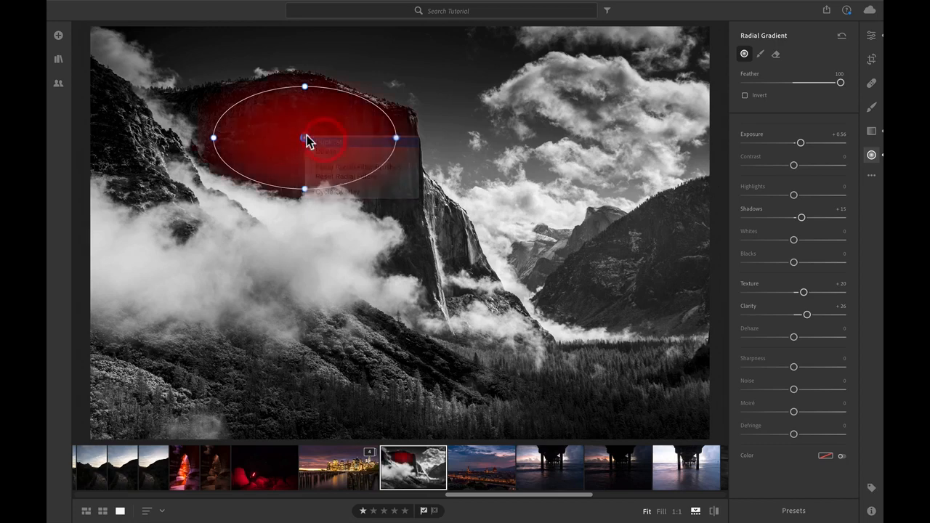
drag(305, 139, 644, 278)
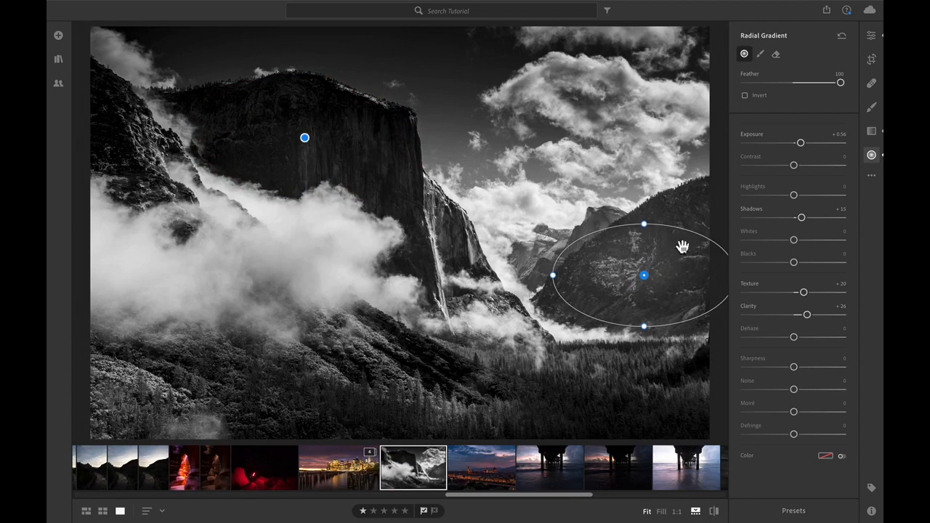
Step: Duplicate the right slope's radial gradient, place the copy over the foreground forest and widen it across the valley floor
right_click(644, 276)
click(672, 282)
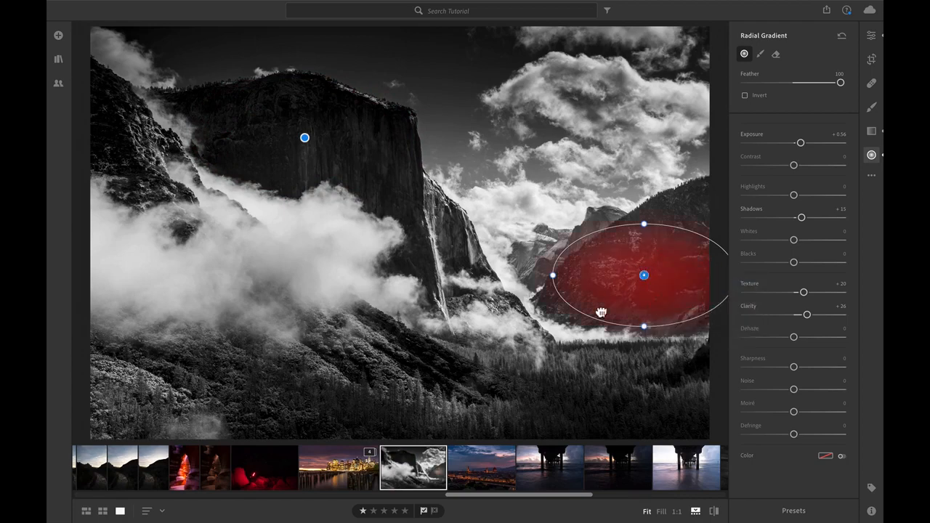
drag(644, 275, 414, 382)
drag(511, 384, 602, 380)
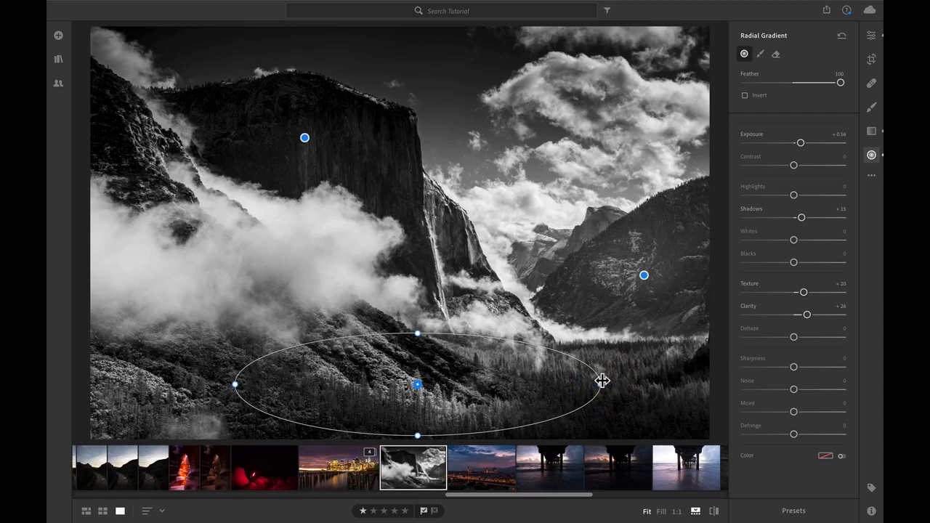
Step: Duplicate the forest's radial gradient twice, placing one copy over the lower-left trees and another over the upper-left rocky ridge
right_click(417, 384)
click(441, 390)
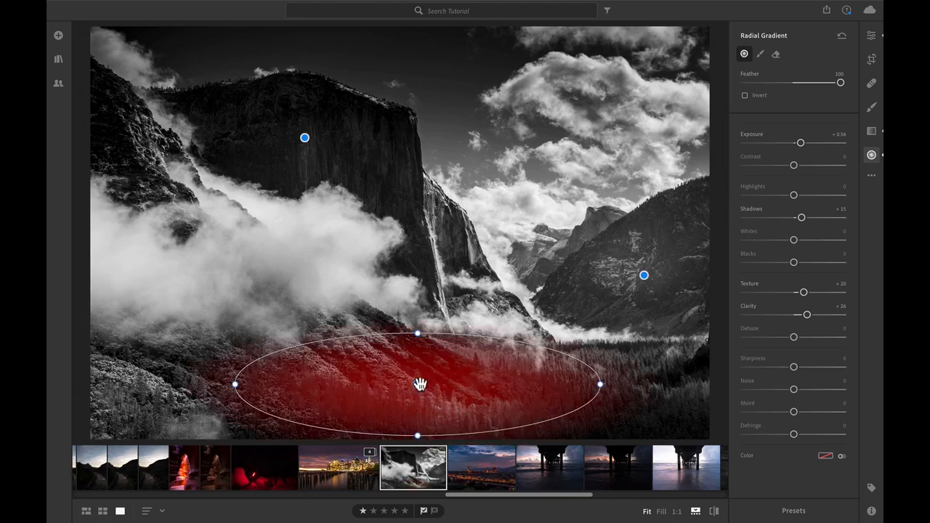
drag(419, 382, 161, 151)
right_click(120, 361)
click(144, 361)
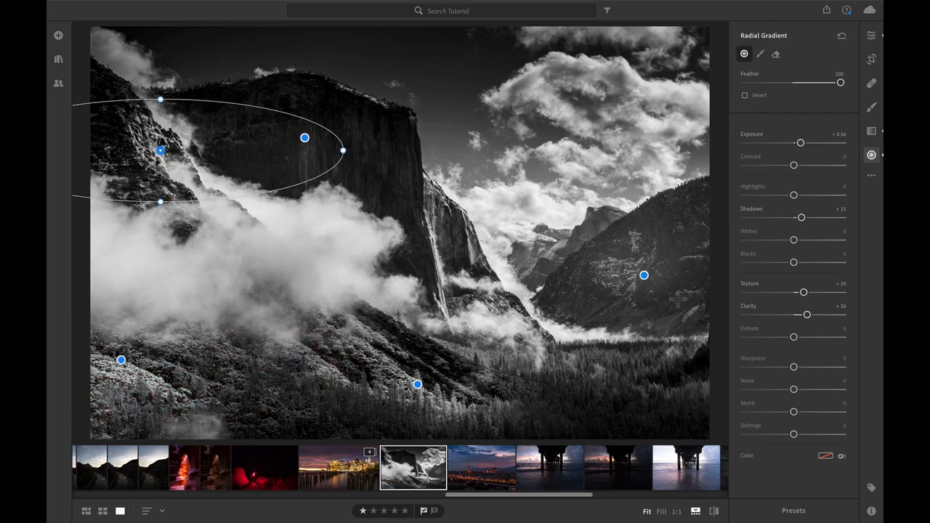
Step: Save the photo's edits as a preset named "Black and white" in the Lightroom CC Test group
click(795, 511)
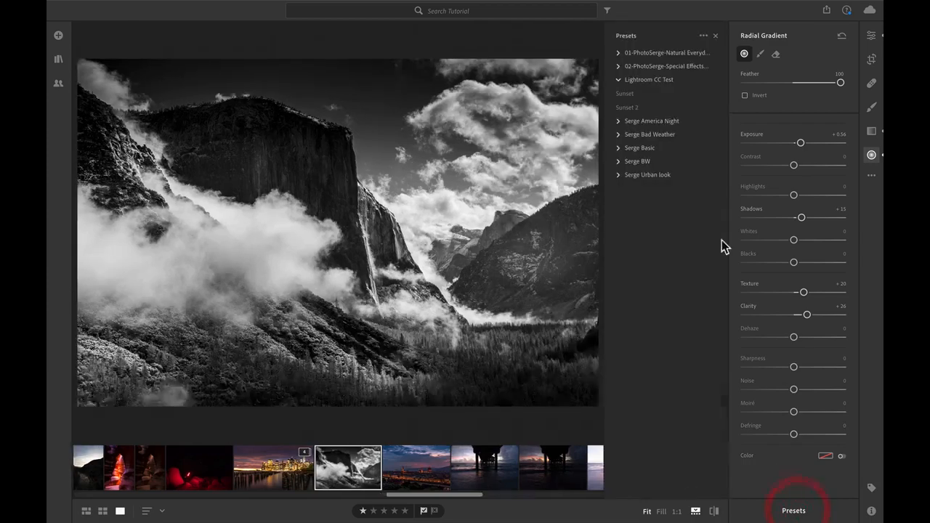
click(703, 37)
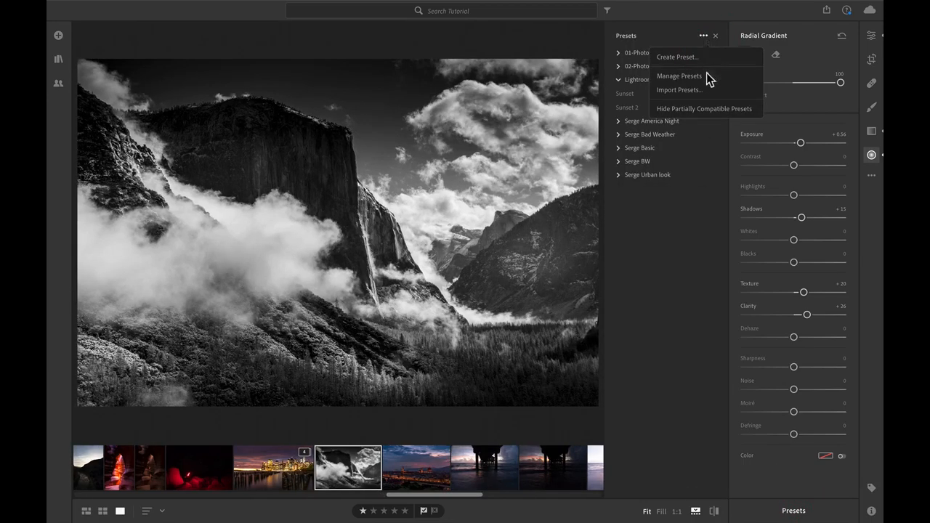
click(709, 59)
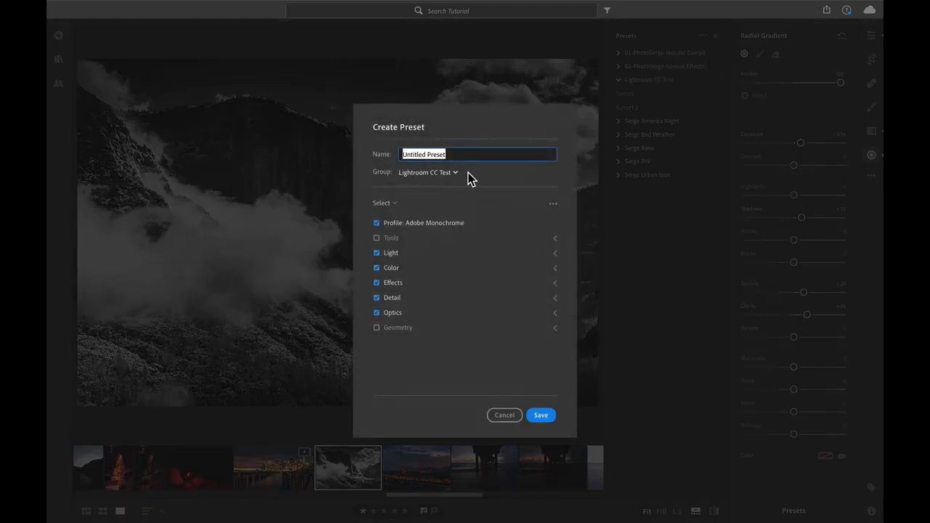
text(Black and white)
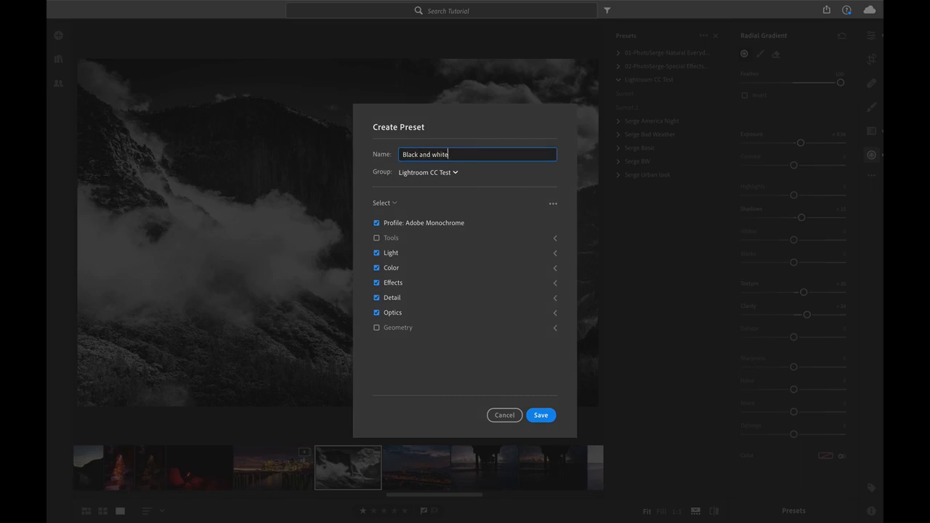
click(537, 415)
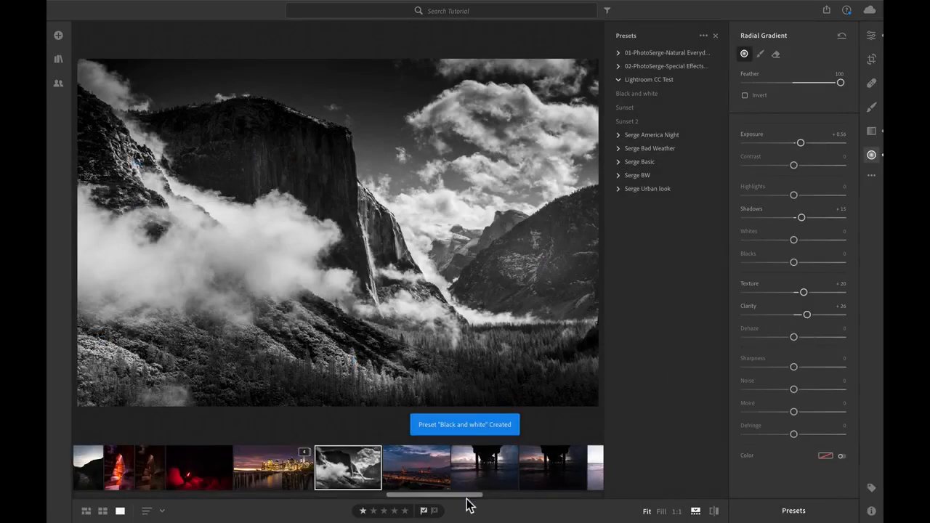
Step: Reset the dusk city skyline photo to its original and preview the Black and white preset on it
drag(466, 499, 491, 493)
click(314, 462)
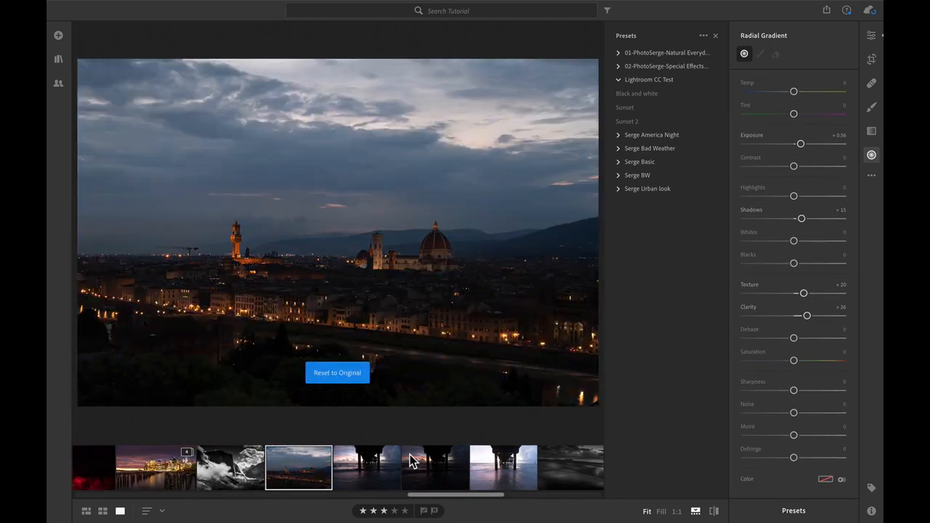
click(651, 94)
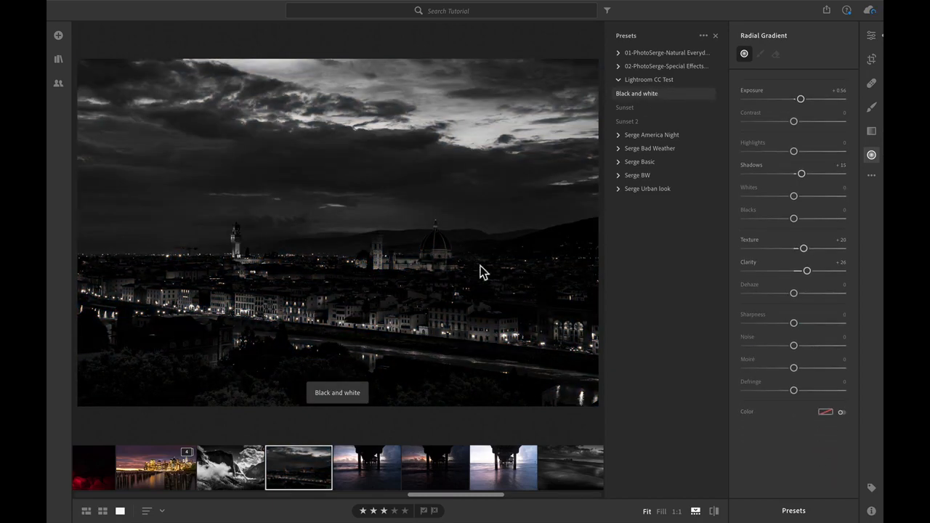
Step: Apply the Black and white preset to the harbour photo with the orange boat
drag(469, 494, 573, 493)
click(224, 468)
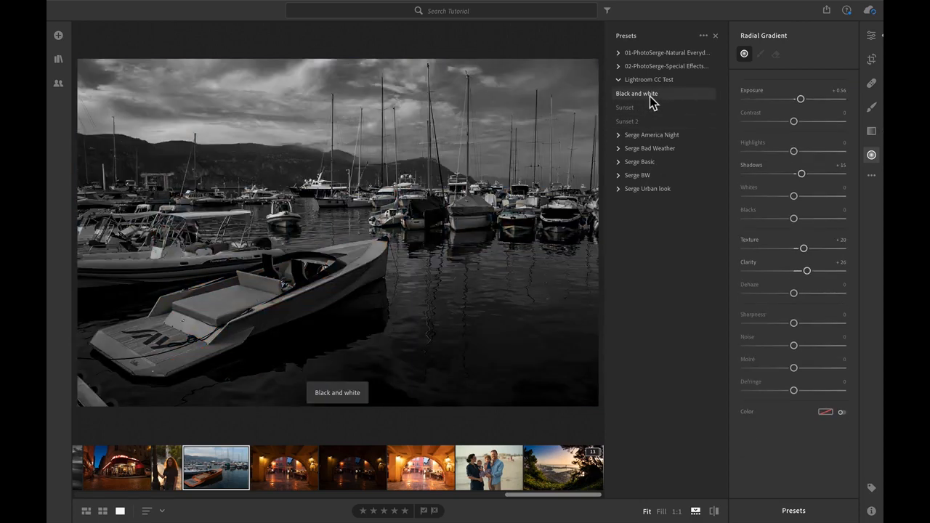
click(649, 94)
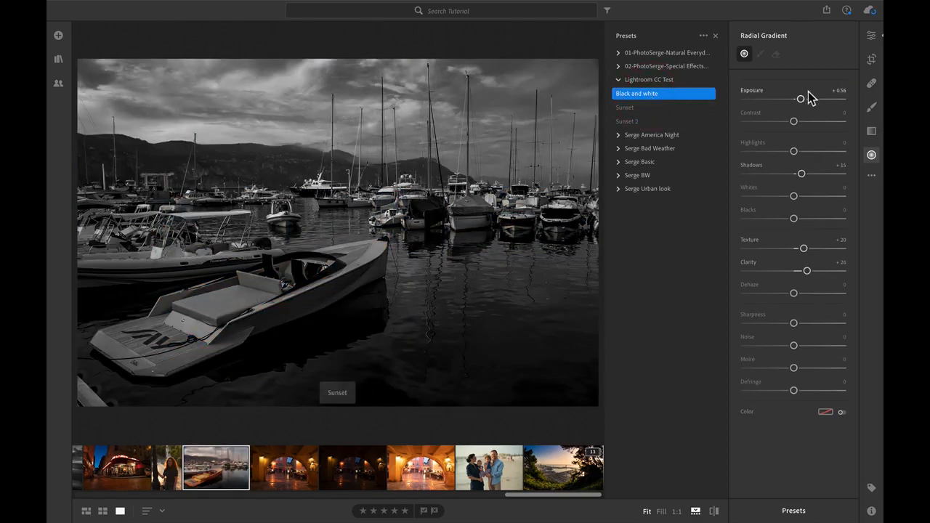
Step: Try Contrast +33 in the radial gradient settings and Contrast +49 in the harbour photo's light adjustments
drag(809, 124, 811, 124)
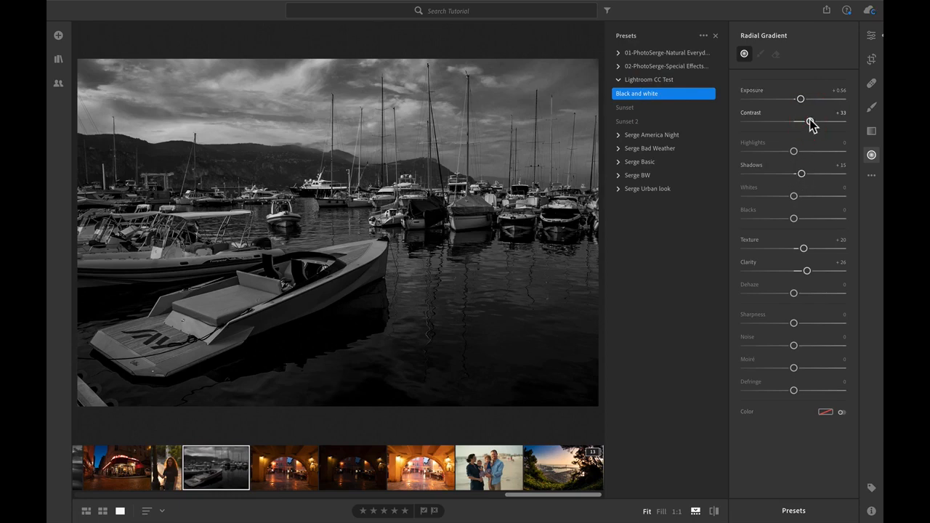
click(870, 35)
click(817, 141)
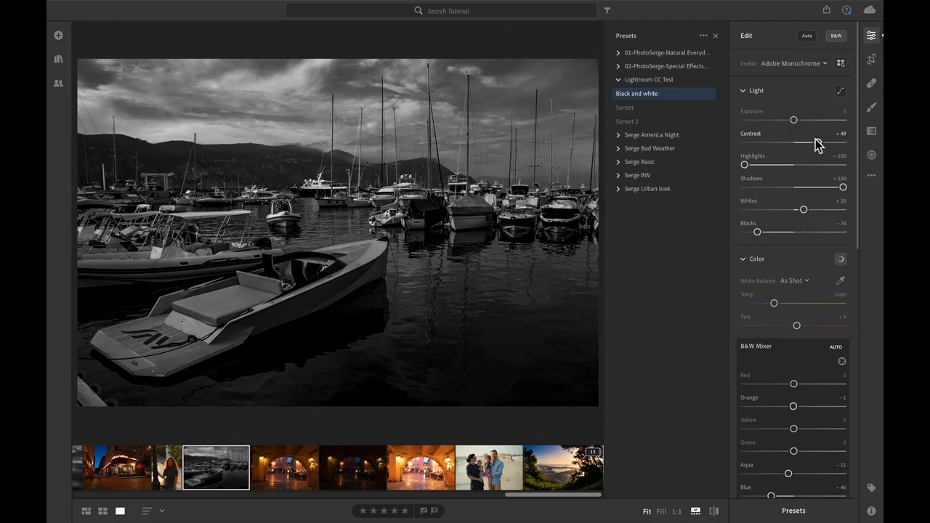
click(871, 155)
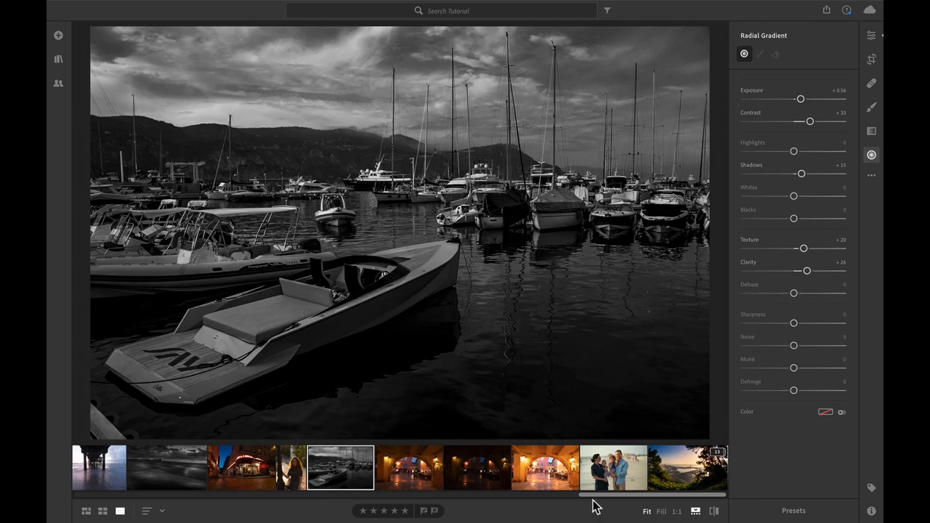
Step: Save the mountain valley photo's edits as the preset "Black and white" with Tools included, replacing the existing preset of that name
drag(630, 499, 493, 499)
click(347, 459)
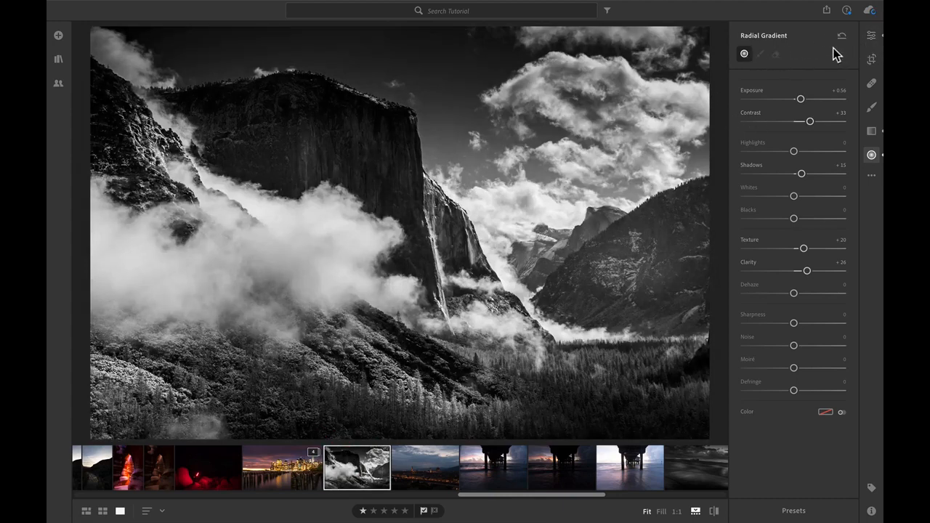
click(793, 510)
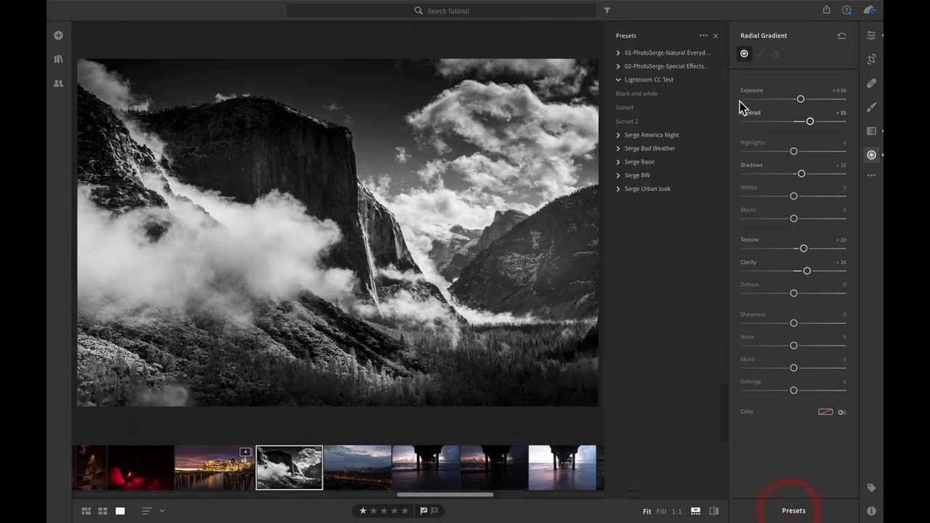
click(703, 35)
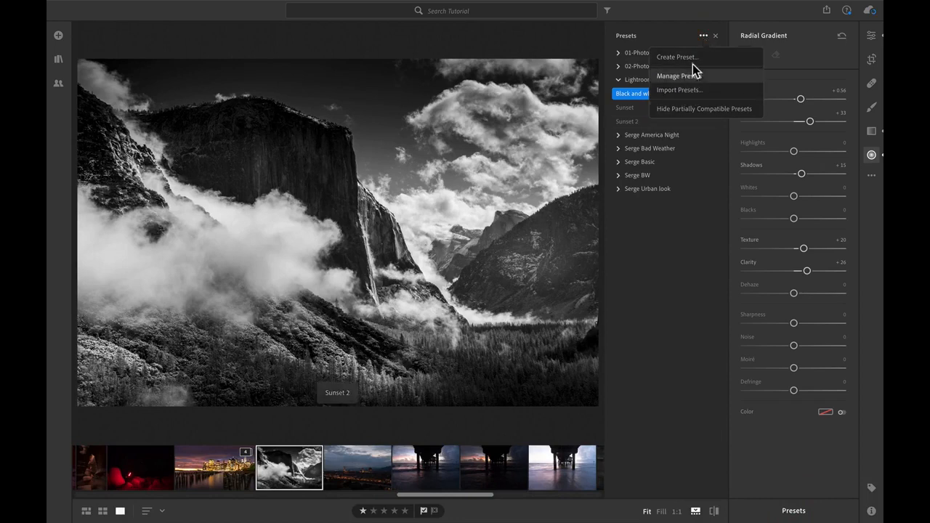
click(690, 59)
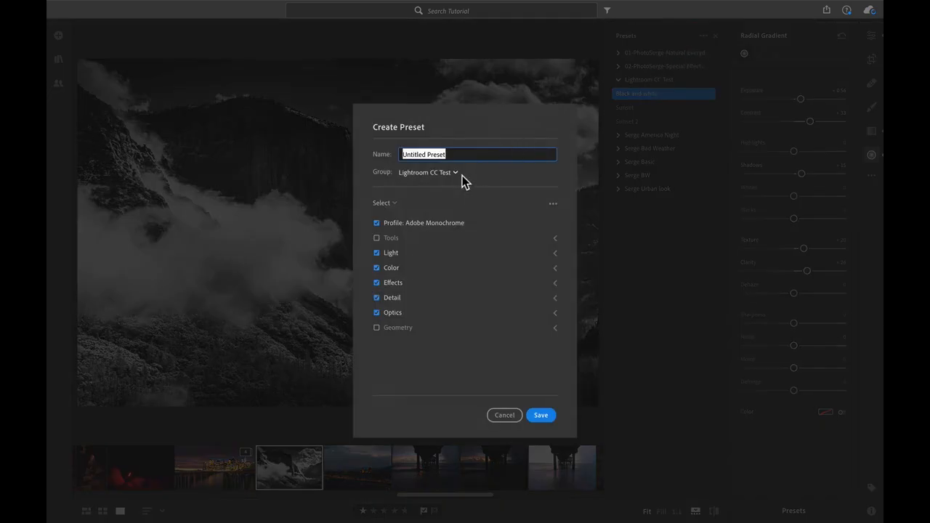
text(Black and white)
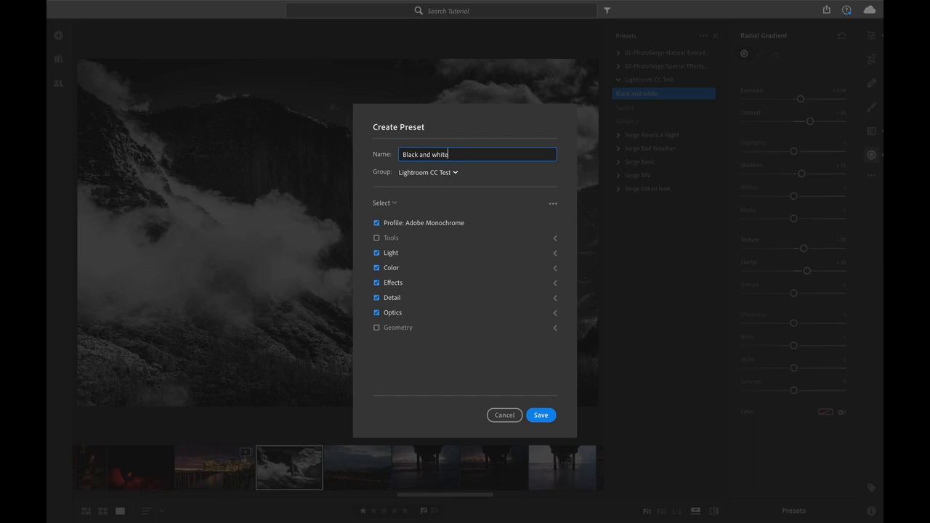
click(390, 239)
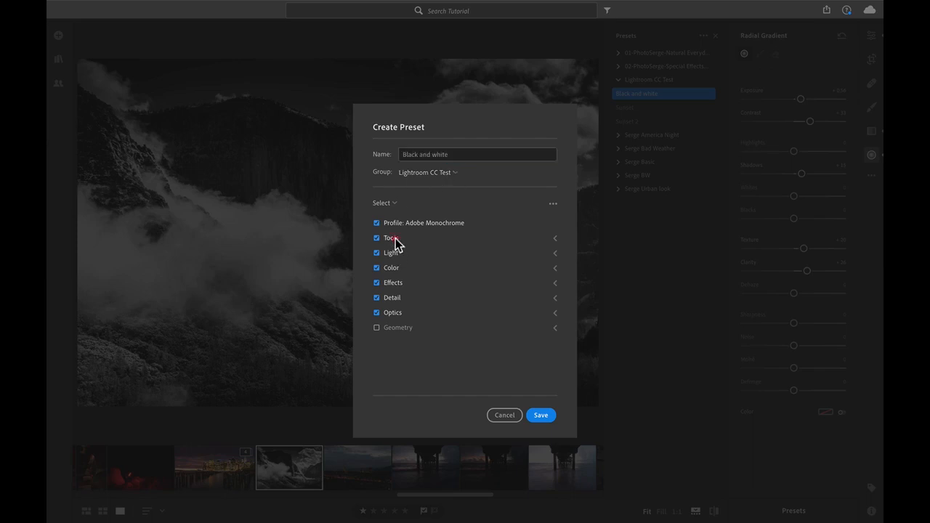
click(542, 418)
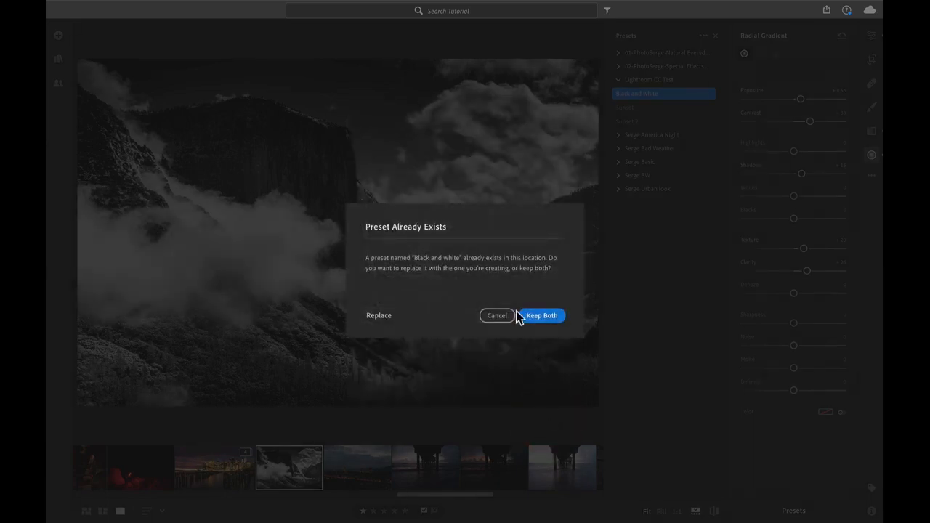
click(381, 317)
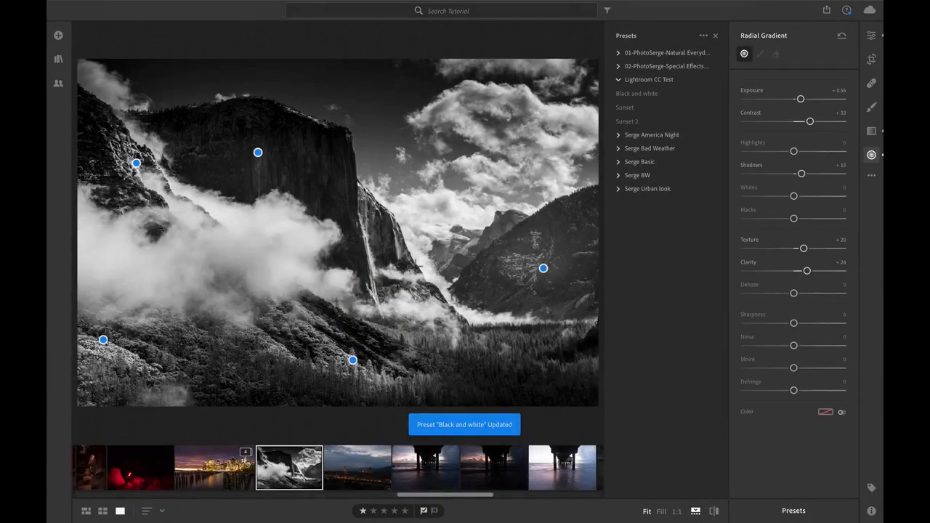
Step: Reset the harbour photo to its original and apply the updated Black and white preset to it
drag(426, 495, 515, 495)
click(363, 461)
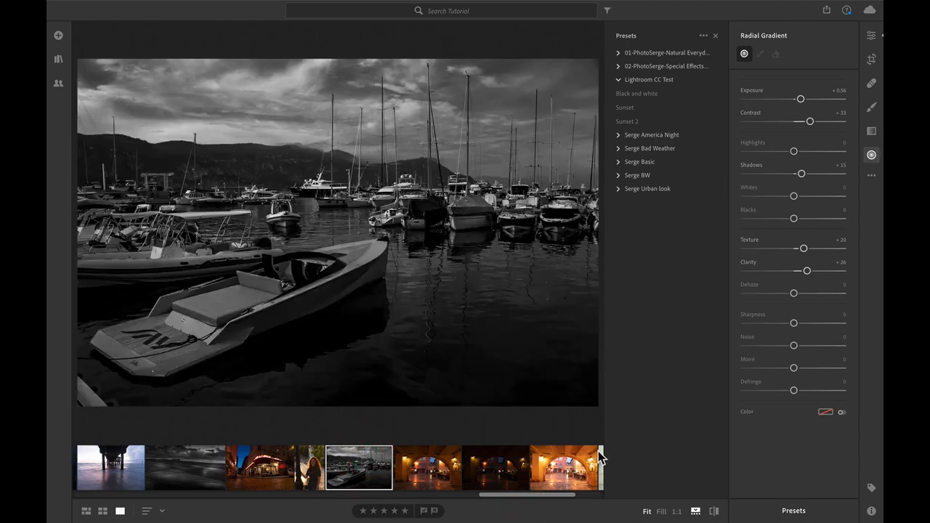
key(super+r)
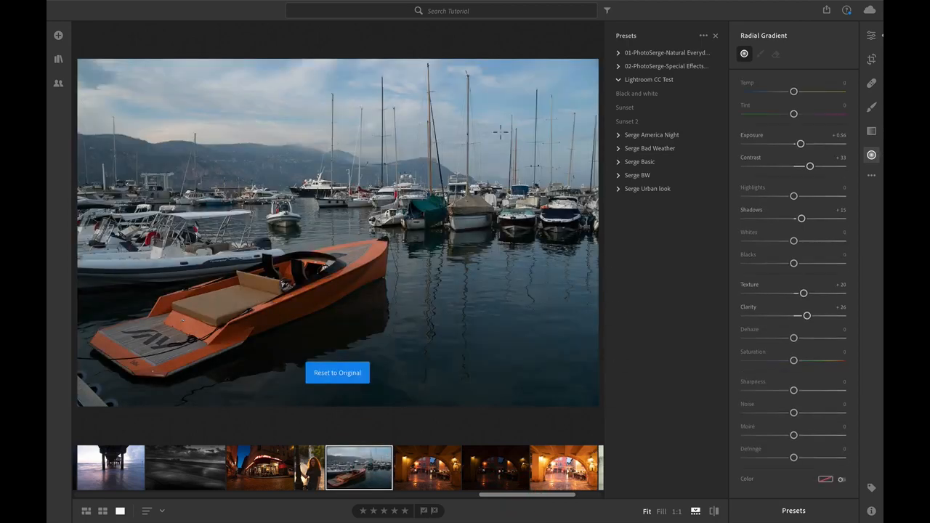
click(639, 94)
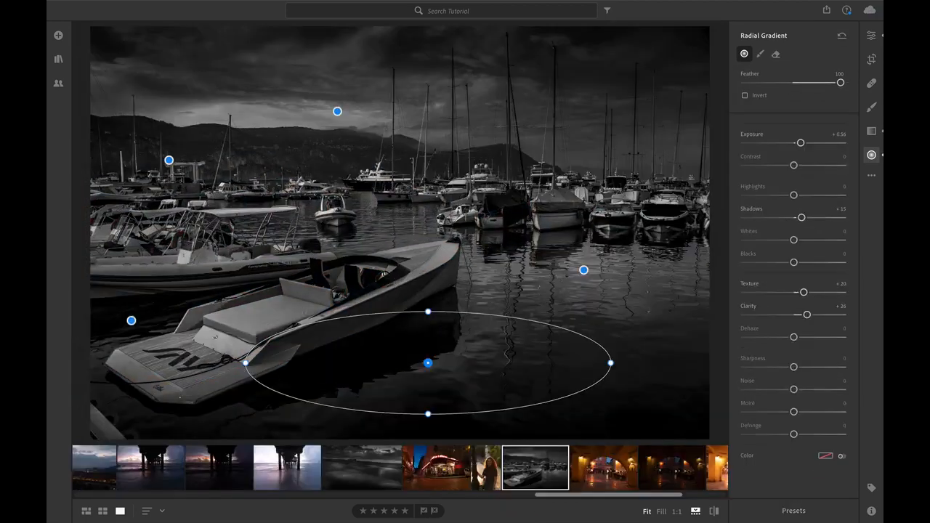
Step: Reposition the harbour photo's radial gradients over the water on the right, the hills and the foreground water
click(584, 270)
mouse_move(587, 270)
mouse_down()
mouse_move(587, 231)
mouse_move(588, 276)
mouse_up()
click(337, 111)
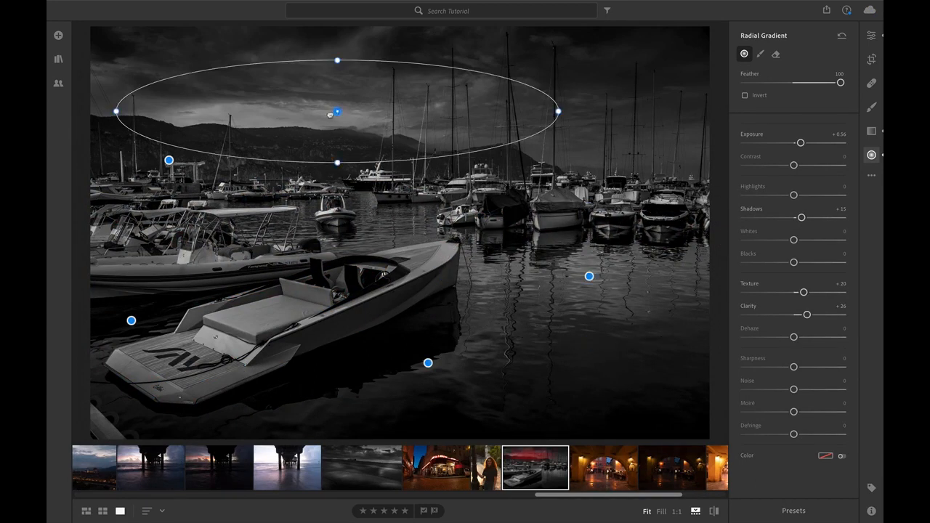
drag(332, 110, 320, 122)
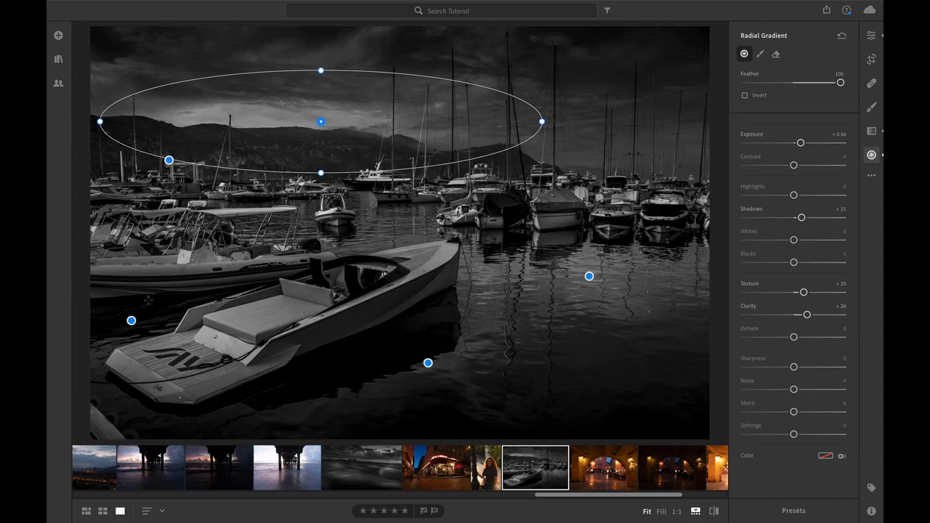
click(427, 362)
drag(428, 363, 477, 367)
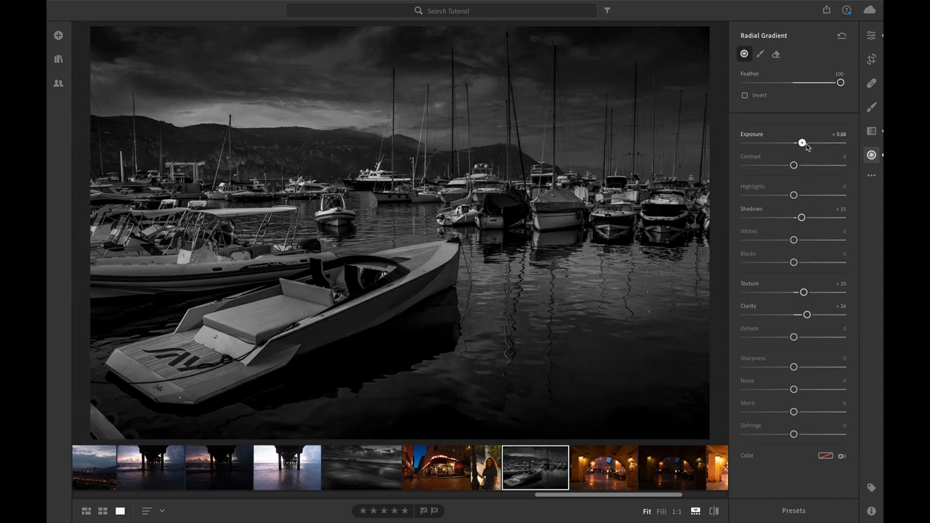
Step: Brighten the harbour photo's radial gradients with Exposure +1.48 on one and +0.84 over the hills, and select the foreground boat's gradient
mouse_move(808, 146)
mouse_down()
mouse_move(821, 143)
mouse_move(807, 145)
mouse_up()
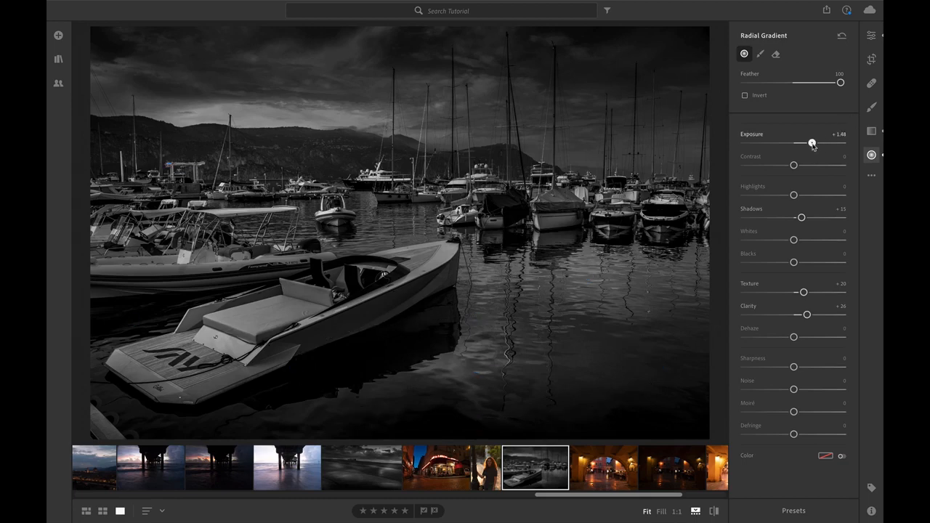
click(321, 122)
drag(803, 143, 803, 143)
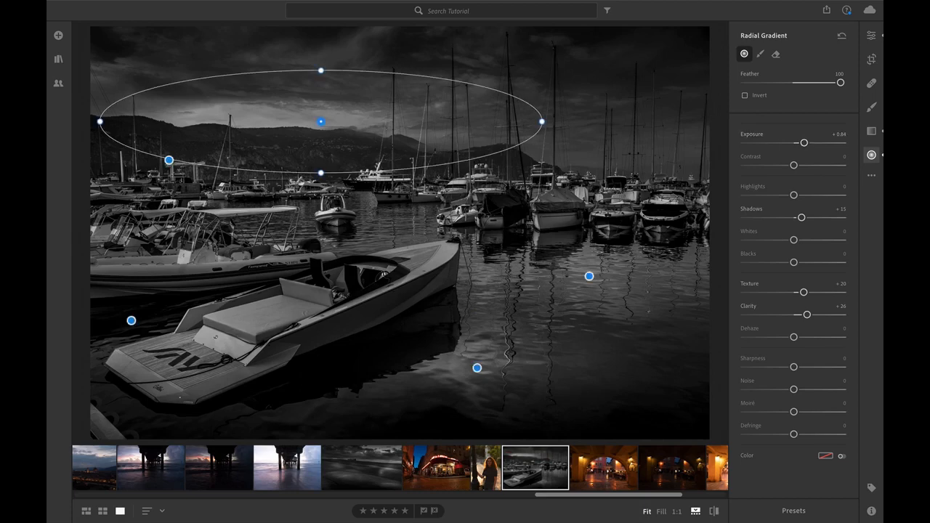
click(130, 320)
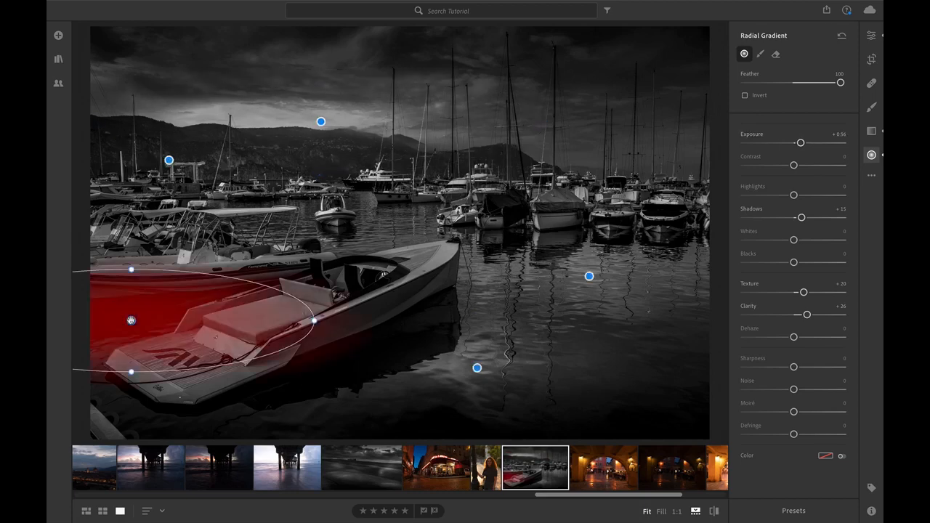